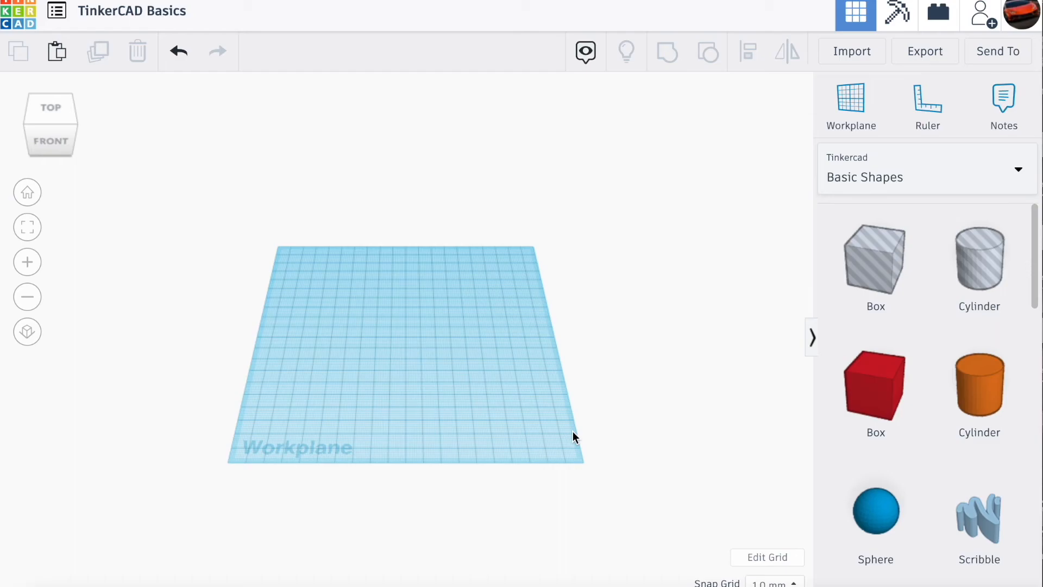
- Examine the empty workplane from the front, side and back, both close up and from farther away
left_click_drag(55, 138, 150, 131)
scroll(307, 272, "up", 4)
left_click_drag(48, 142, 28, 118)
scroll(131, 207, "up", 5)
scroll(131, 207, "down", 5)
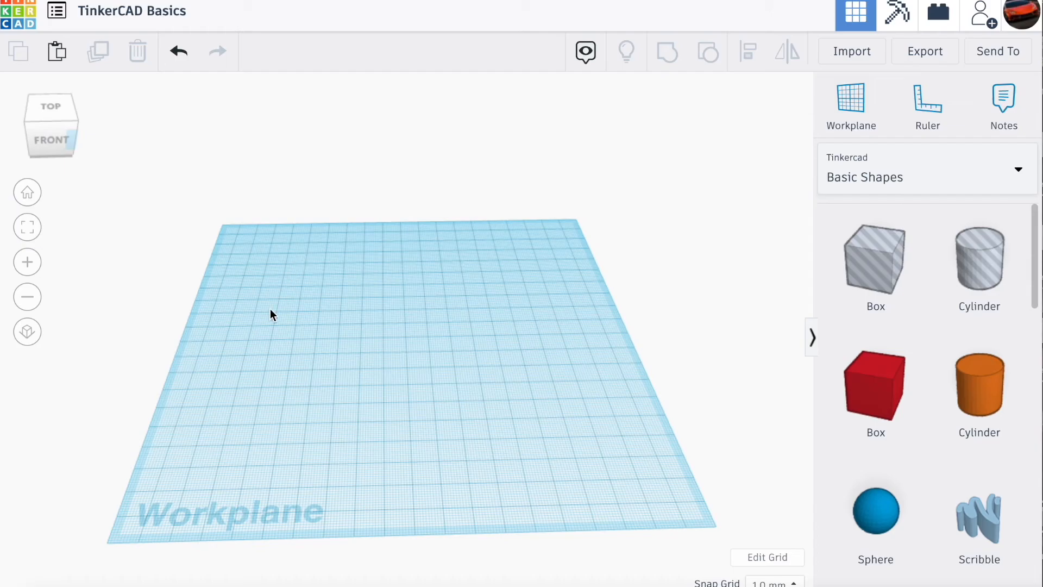
left_click_drag(38, 128, 143, 133)
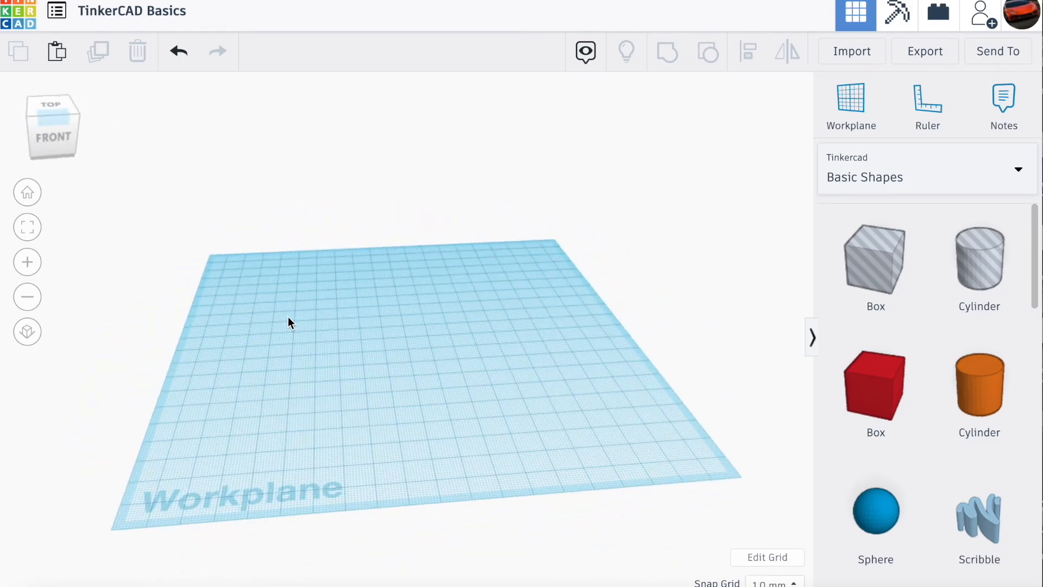
right_click_drag(332, 339, 26, 294)
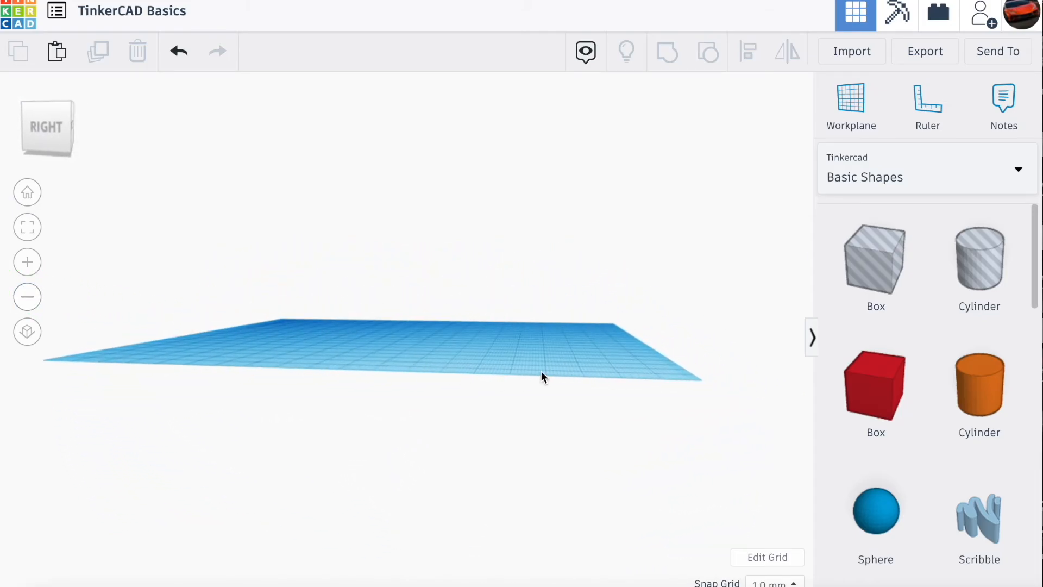
right_click_drag(541, 372, 470, 364)
left_click_drag(37, 125, 39, 126)
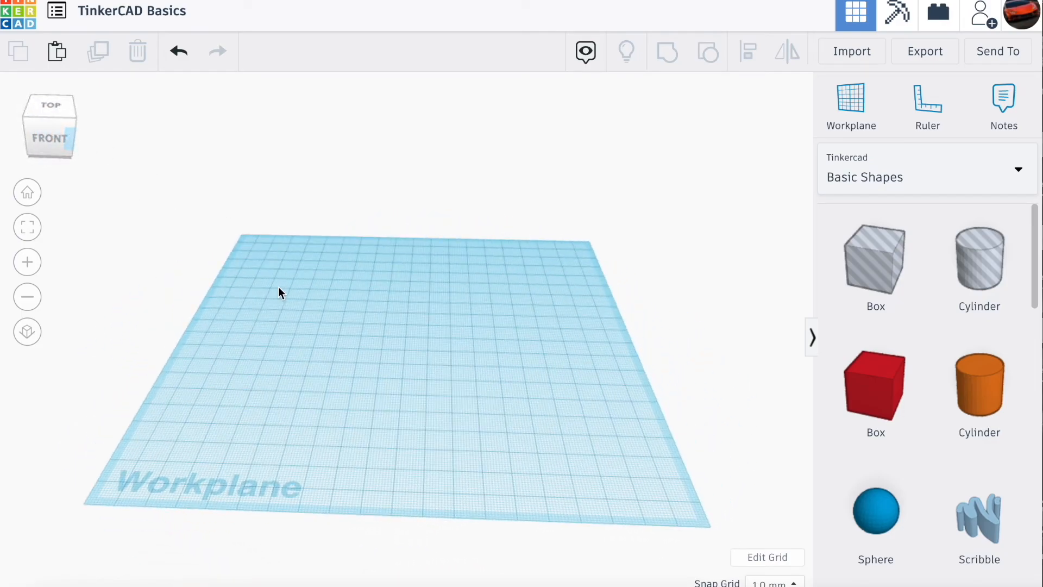
mouse_move(63, 132)
left_mouse_down()
mouse_move(100, 126)
mouse_move(56, 127)
left_mouse_up()
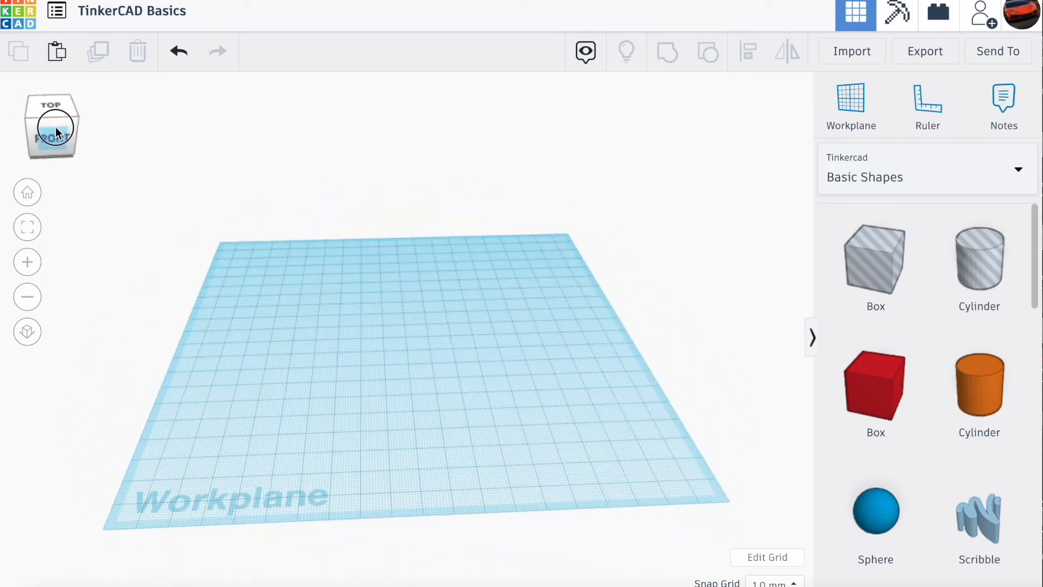
scroll(192, 263, "up", 3)
scroll(192, 263, "down", 3)
left_click_drag(43, 129, 92, 129)
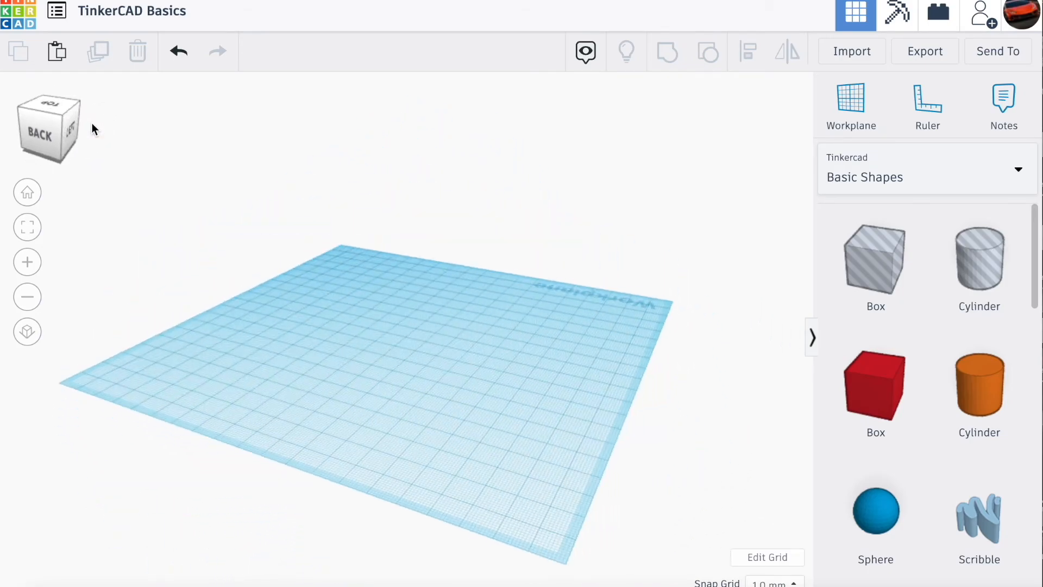
mouse_move(353, 304)
right_mouse_down()
mouse_move(9, 296)
mouse_move(365, 305)
right_mouse_up()
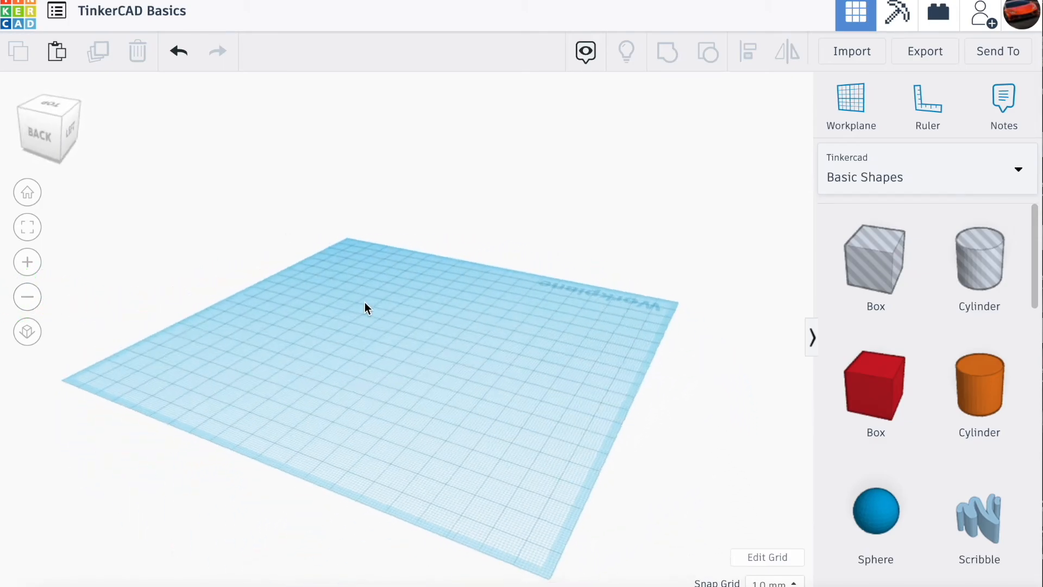
left_click_drag(50, 146, 6, 145)
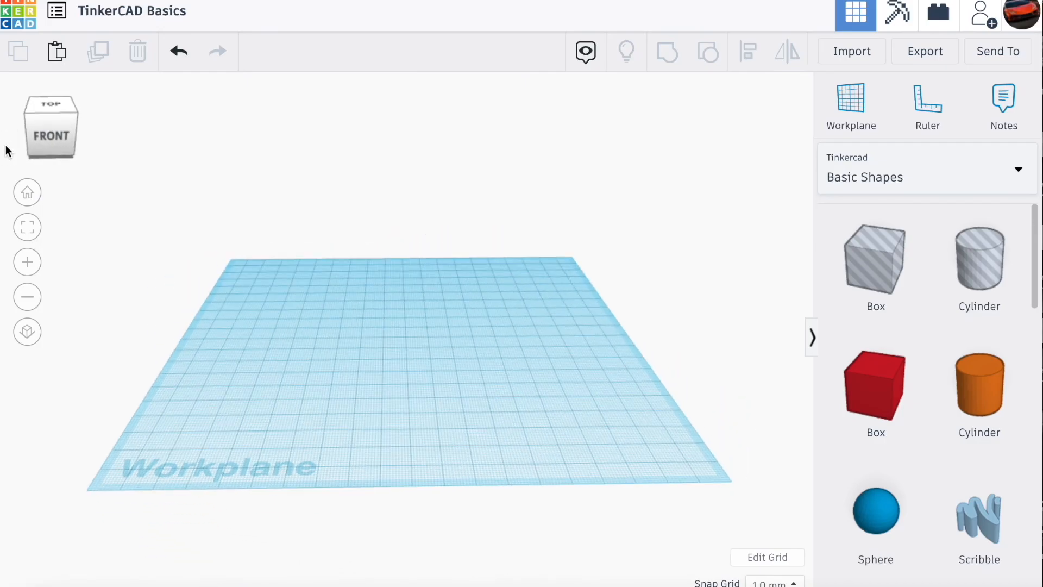
- View the workplane at different zoom levels and finish with an elevated front view
left_click(22, 263)
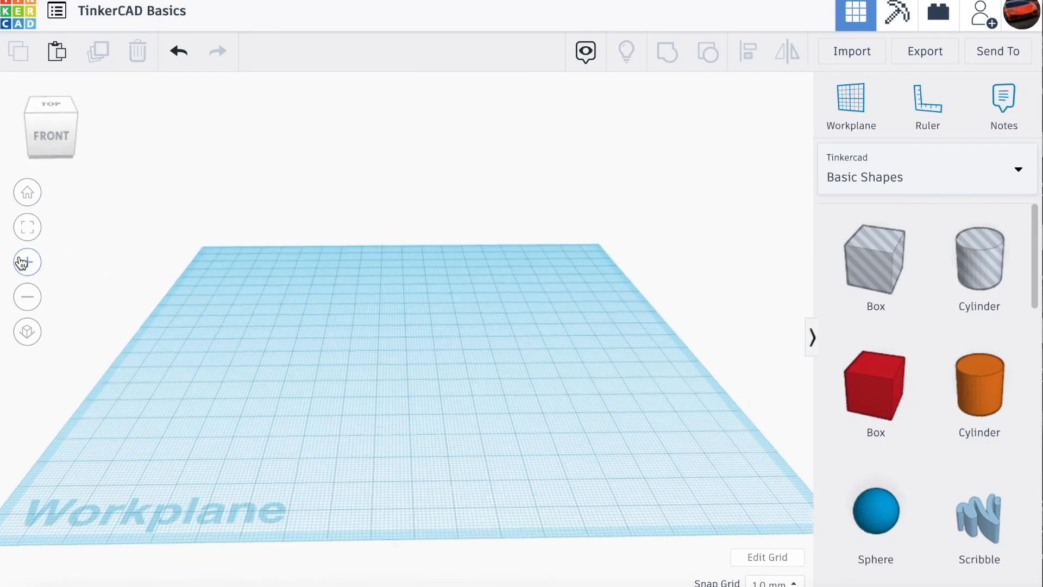
left_click(30, 297)
left_click(25, 244)
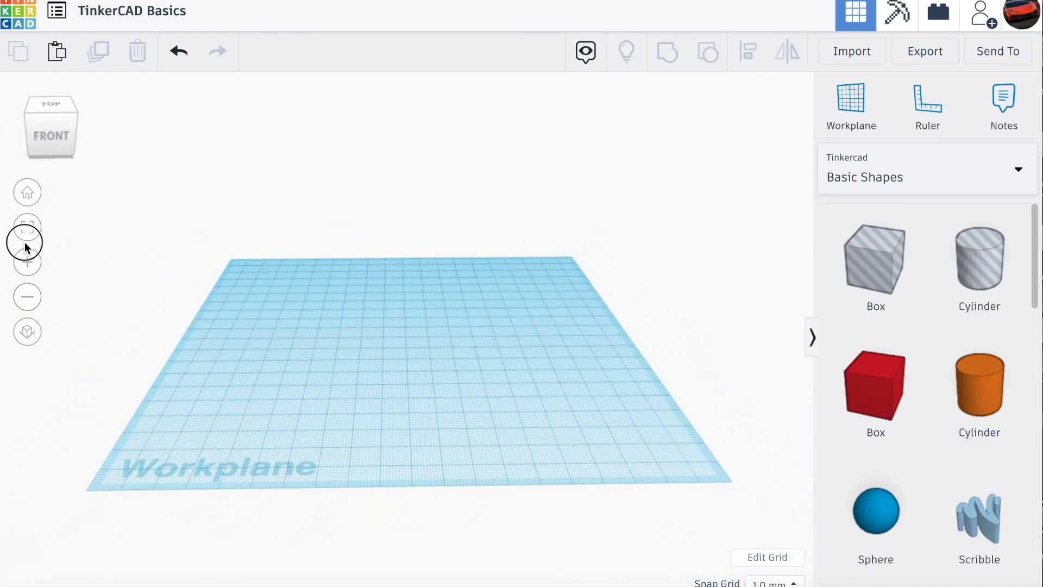
left_click(25, 263)
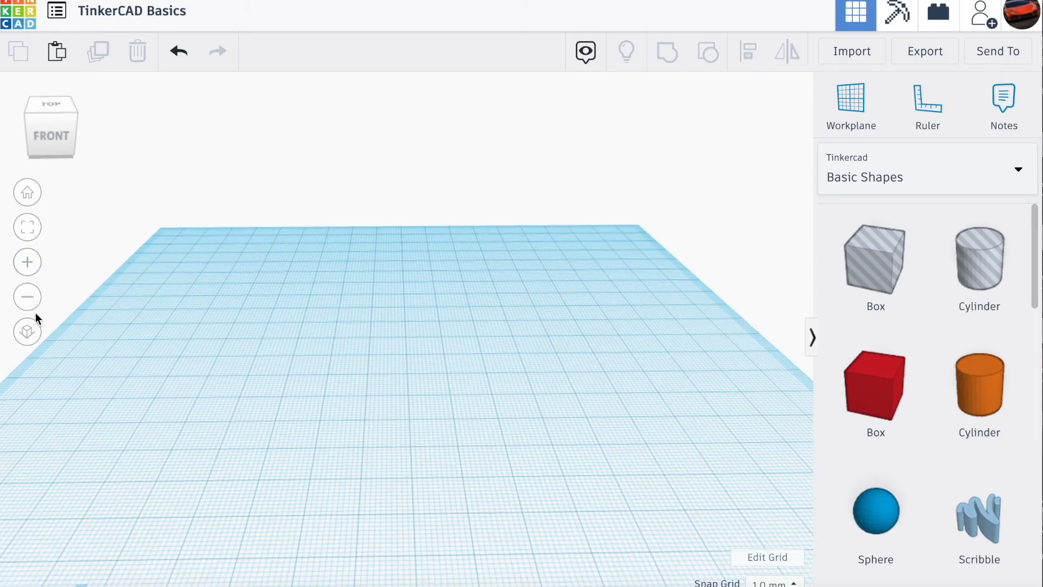
left_click(32, 307)
left_click(48, 113)
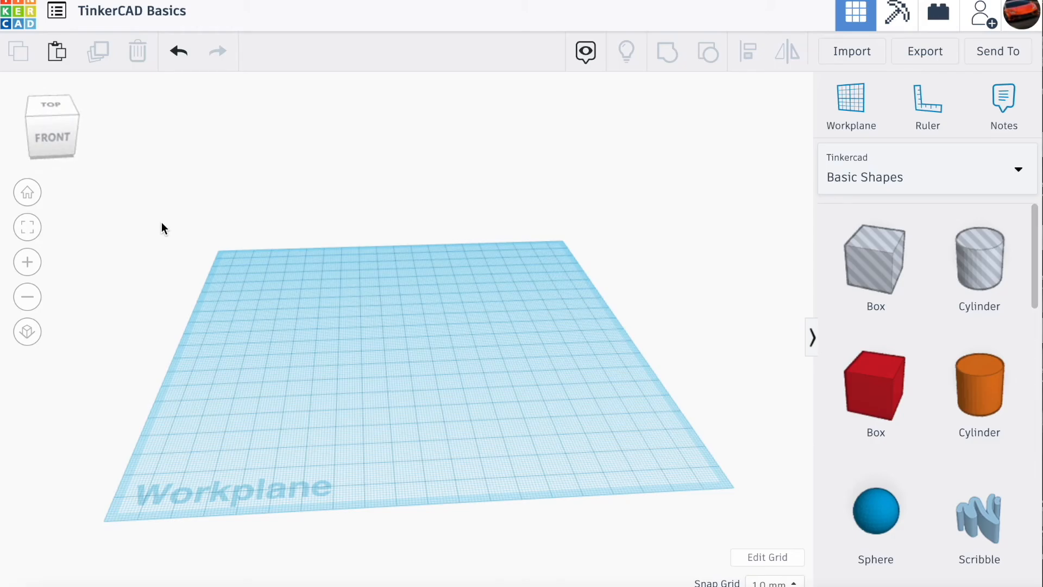
scroll(161, 223, "up", 5)
scroll(161, 222, "down", 5)
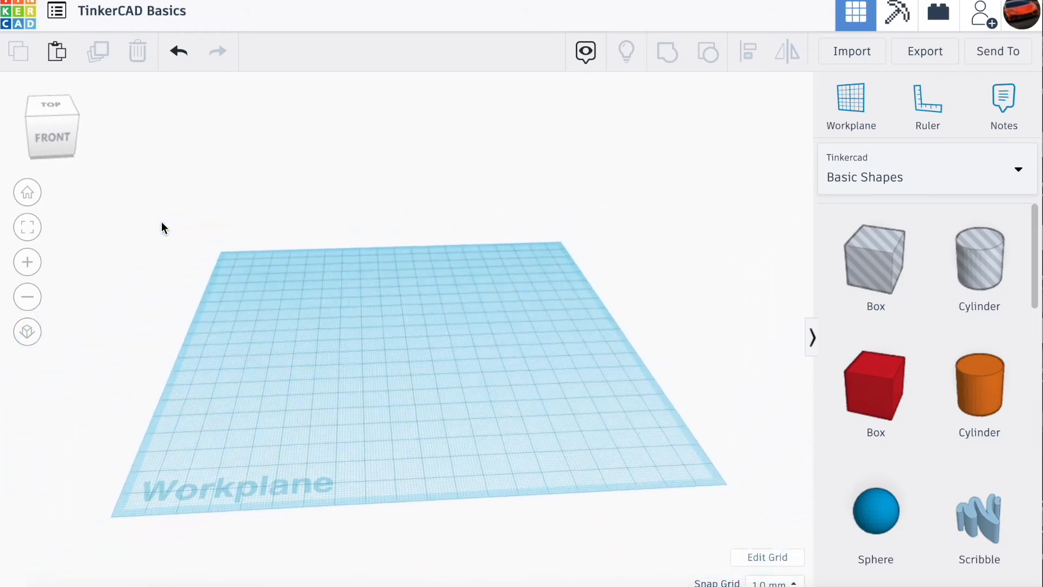
scroll(161, 221, "down", 2)
left_click_drag(57, 123, 55, 124)
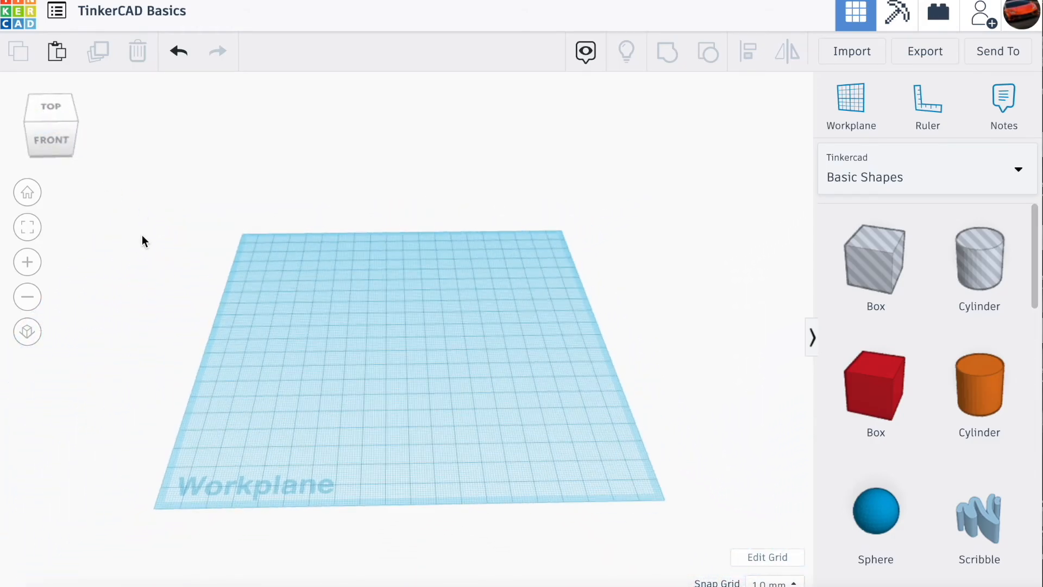
scroll(142, 237, "up", 3)
- Place a solid red box near the middle of the workplane and examine it up close
left_click_drag(774, 412, 390, 424)
left_click_drag(75, 140, 67, 131)
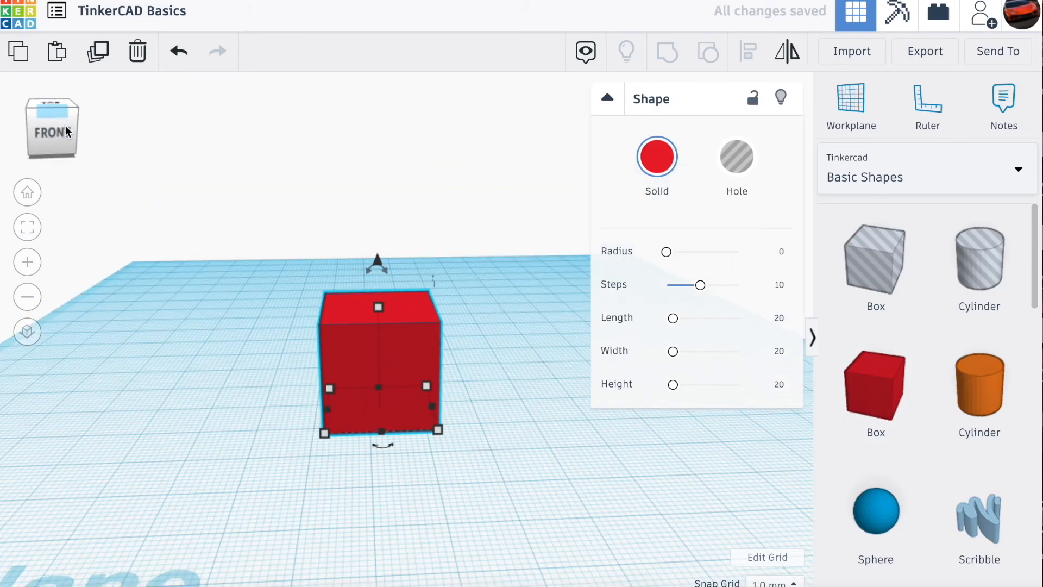
left_click(199, 286)
middle_click_drag(263, 445, 239, 426)
scroll(291, 314, "up", 5)
middle_click_drag(290, 286, 446, 405)
scroll(379, 380, "up", 2)
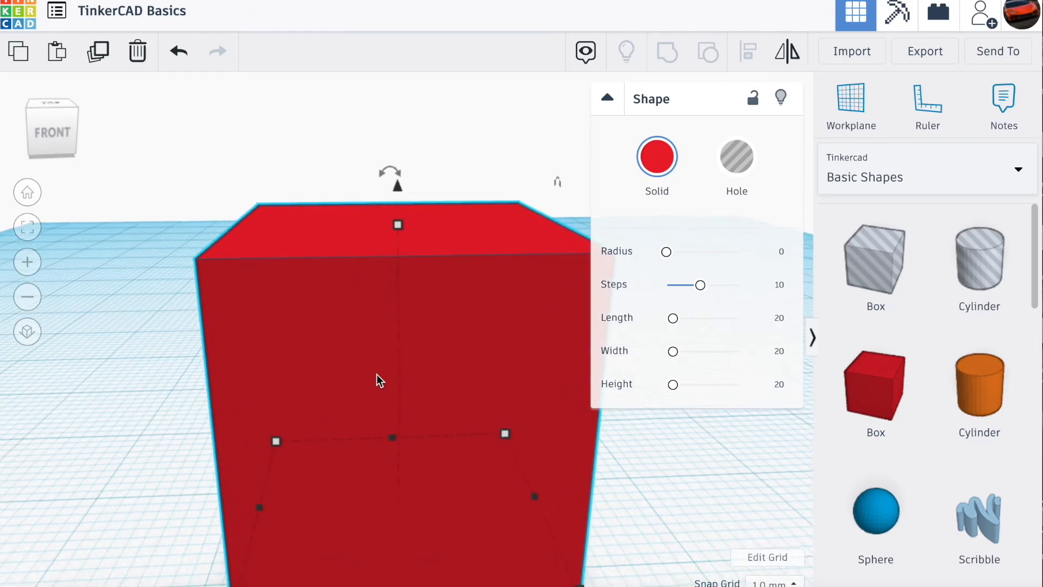
scroll(422, 466, "down", 3)
middle_click_drag(426, 482, 400, 500)
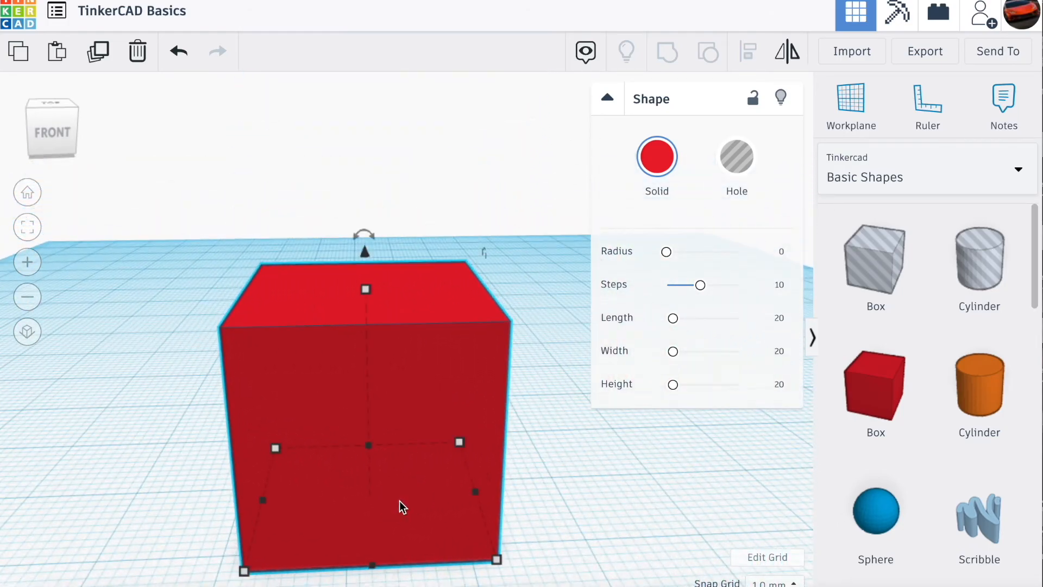
- Look at the red box from farther away and delete it from the workplane
scroll(286, 487, "down", 2)
mouse_move(267, 521)
right_mouse_down()
mouse_move(266, 390)
mouse_move(217, 384)
mouse_move(154, 438)
mouse_move(277, 513)
right_mouse_up()
scroll(276, 500, "down", 3)
left_click_drag(57, 134, 162, 144)
key("Delete")
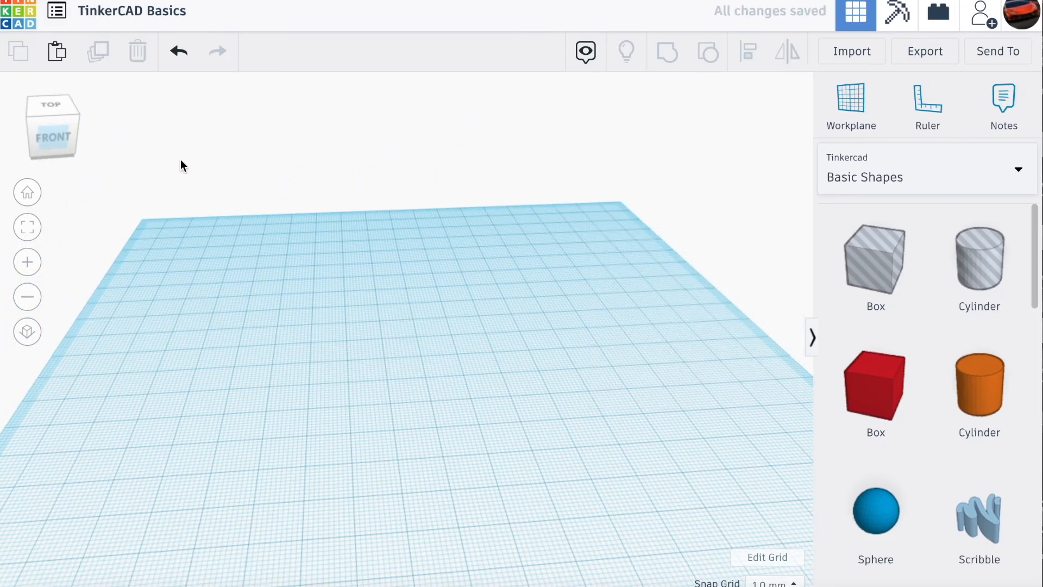
- Look at the Characters shape collection and the list of available collections, returning to Basic Shapes
scroll(276, 279, "down", 2)
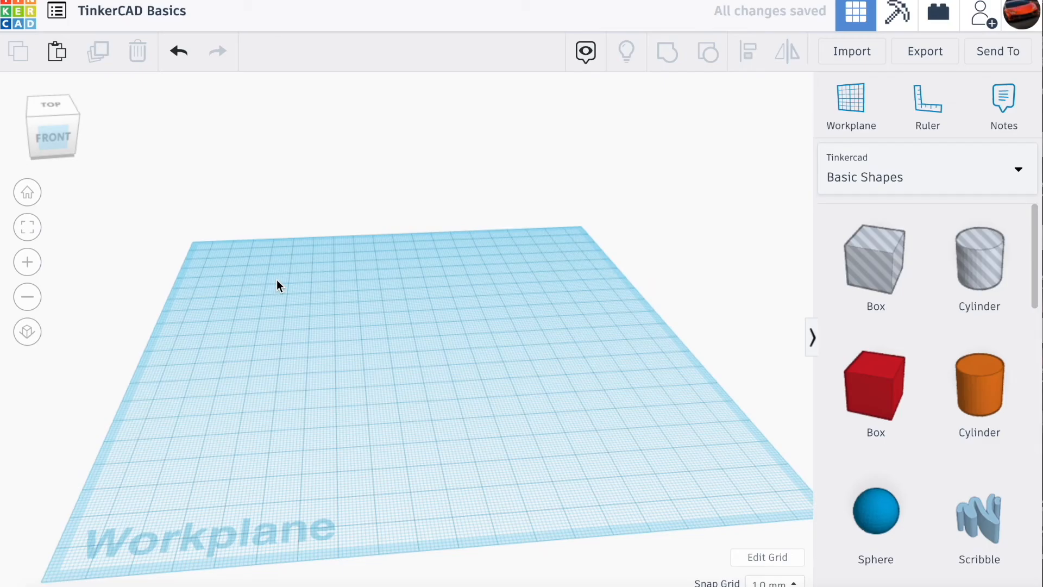
left_click(885, 181)
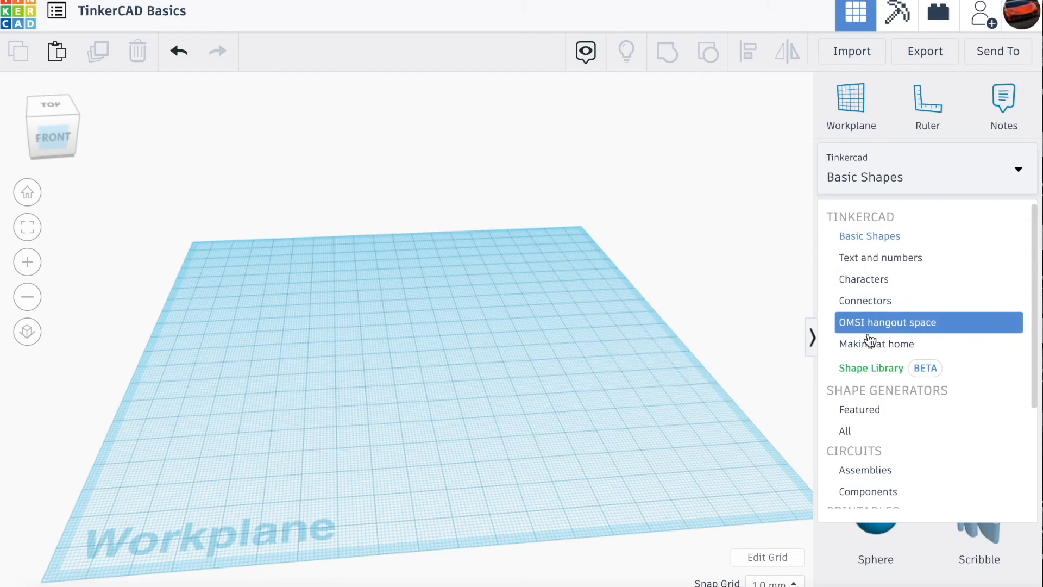
left_click(880, 278)
left_click(894, 180)
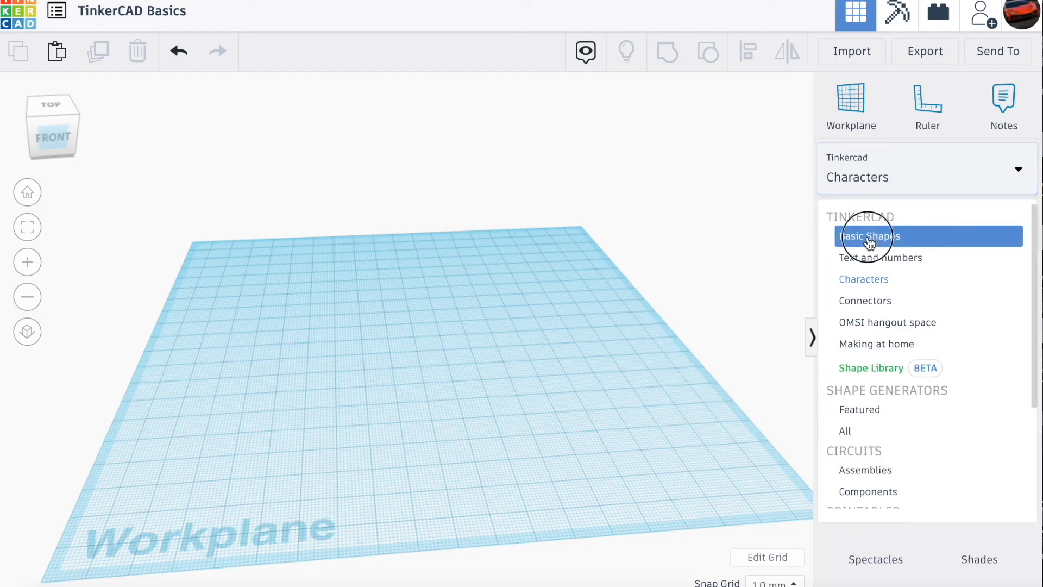
left_click(870, 239)
left_click(875, 185)
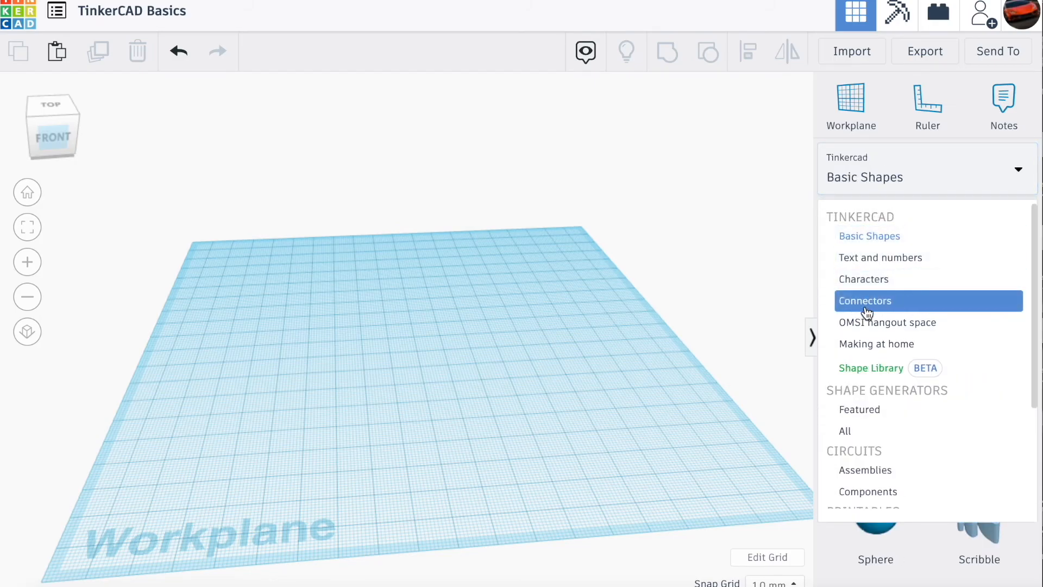
left_click(917, 190)
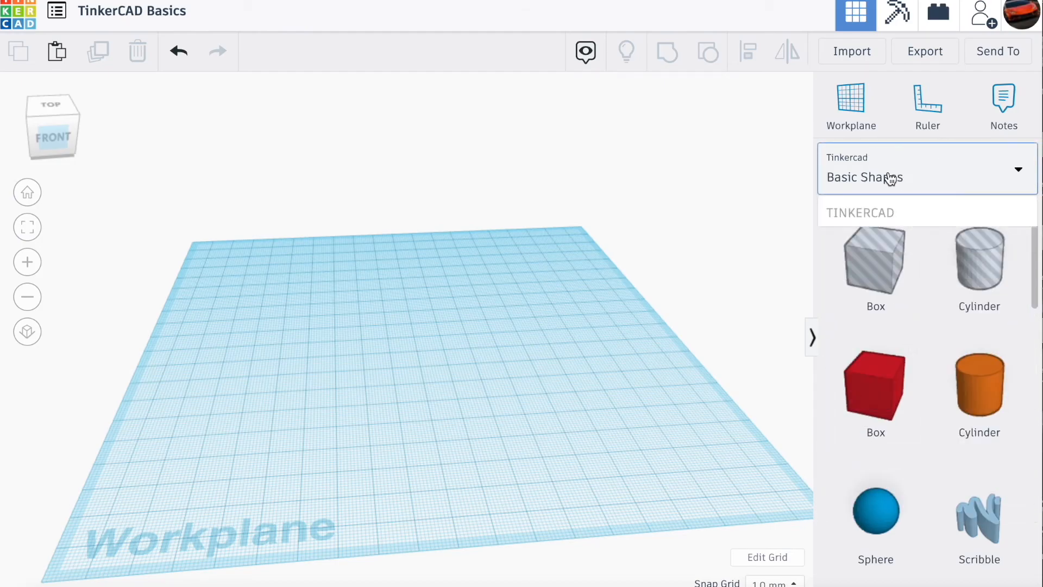
- Switch to the Shape Library and look through its Creatures & Characters shapes
left_click(890, 179)
left_click(892, 368)
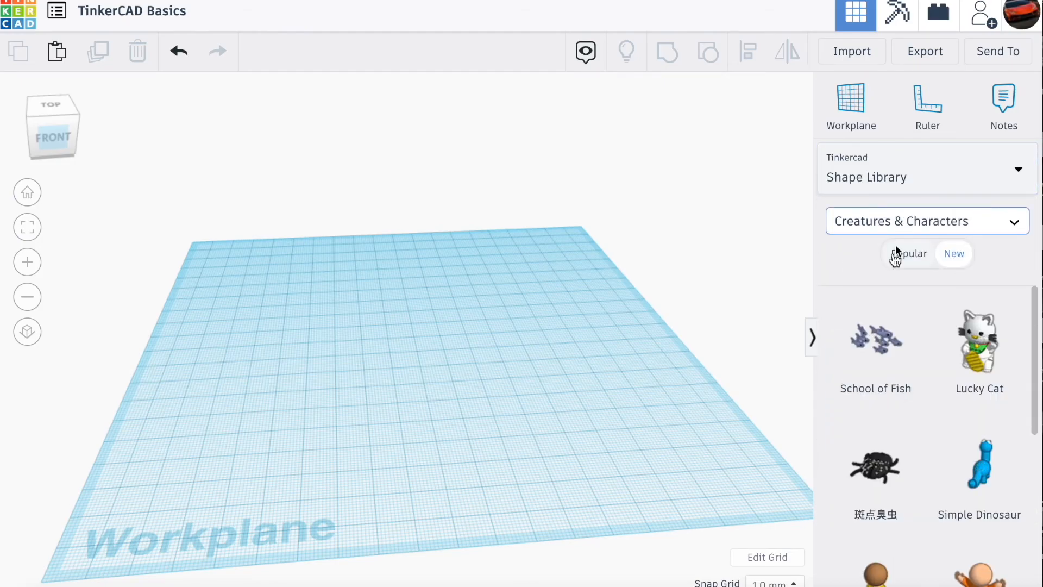
scroll(858, 304, "down", 4)
scroll(859, 304, "up", 5)
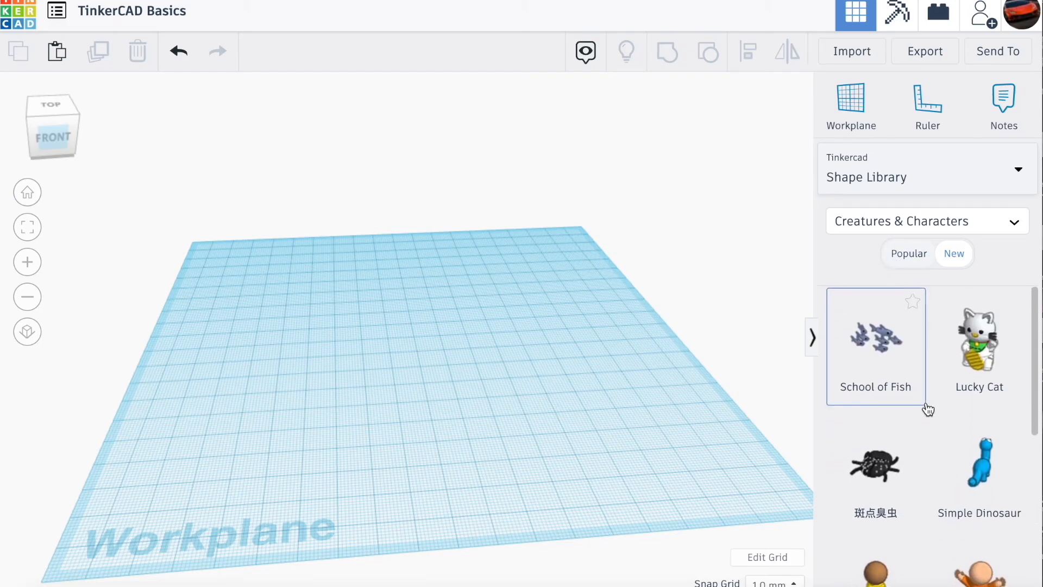
scroll(928, 409, "down", 3)
scroll(928, 409, "down", 3)
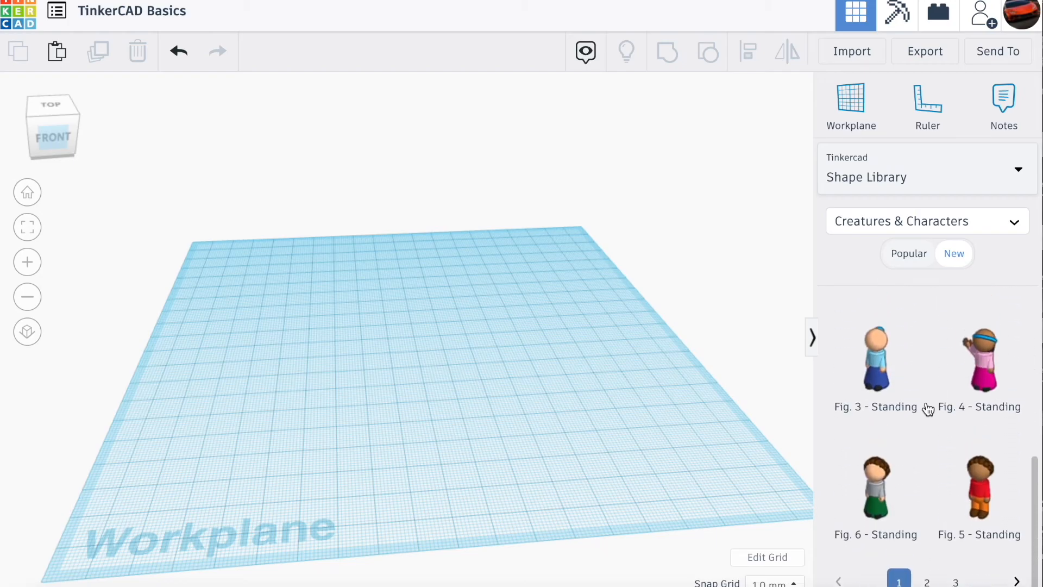
- Change the Shape Library category to Vehicles & Machines and look through its shapes
left_click(939, 233)
left_click(866, 317)
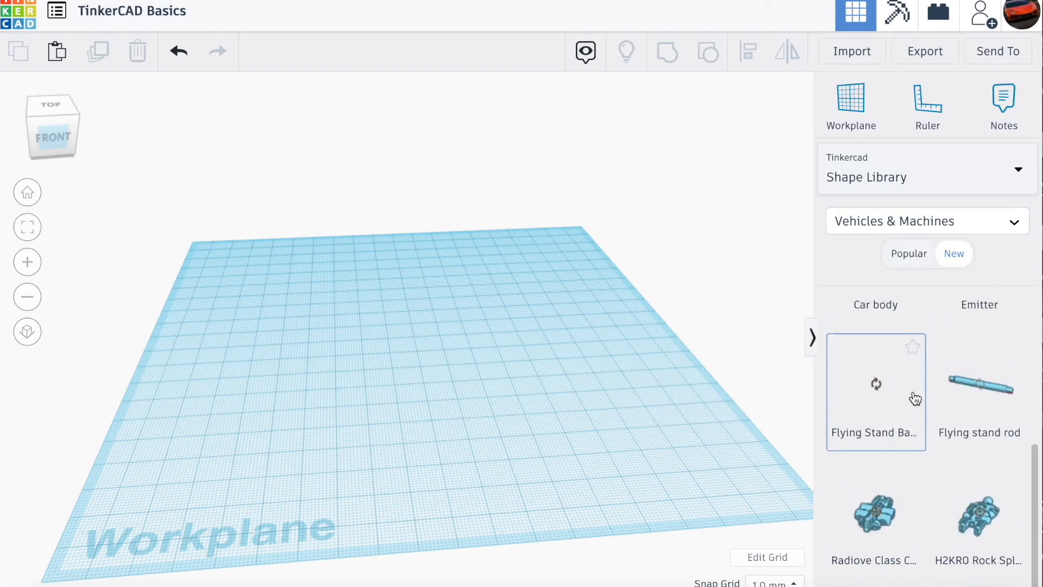
scroll(915, 400, "down", 5)
- Place a Spiked Tire on the workplane, then delete it to leave the workplane empty
left_click_drag(990, 479, 401, 431)
left_click_drag(930, 460, 543, 390)
key("Delete")
left_click(470, 396)
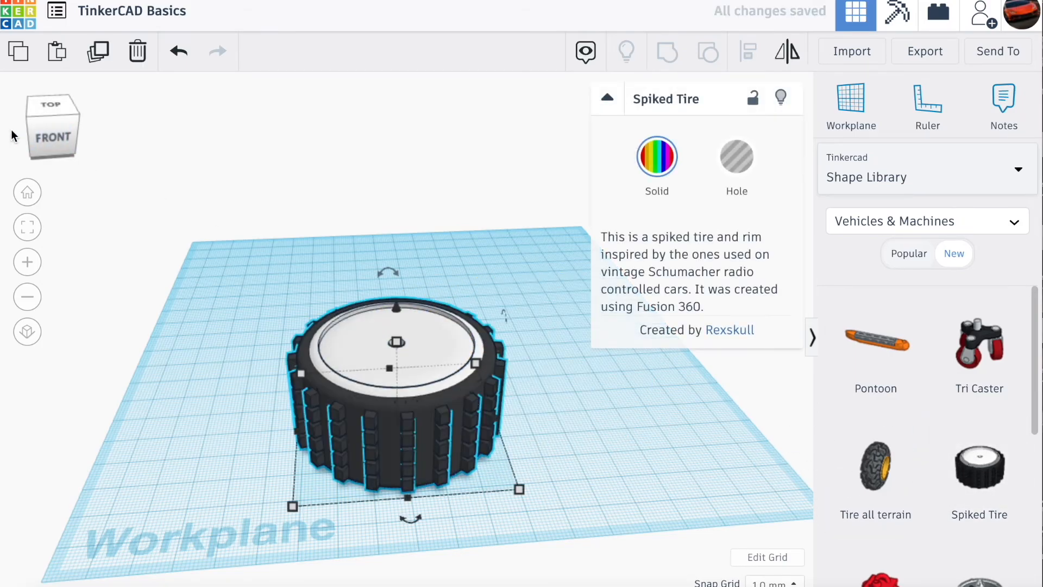
left_click(28, 136)
left_click_drag(27, 131, 49, 130)
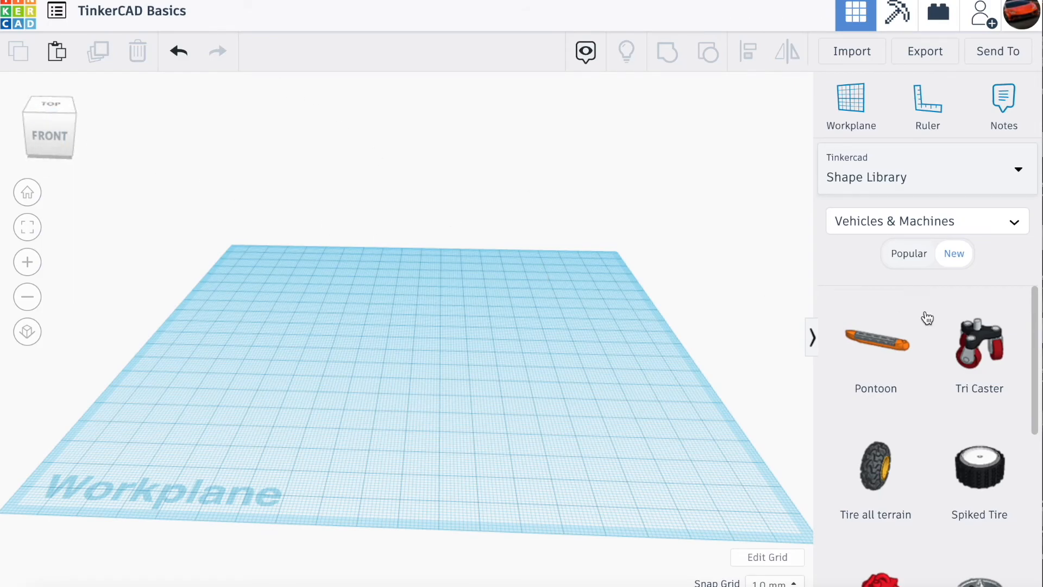
- Return to the Basic Shapes collection and look through the available shapes
left_click(901, 172)
left_click(885, 234)
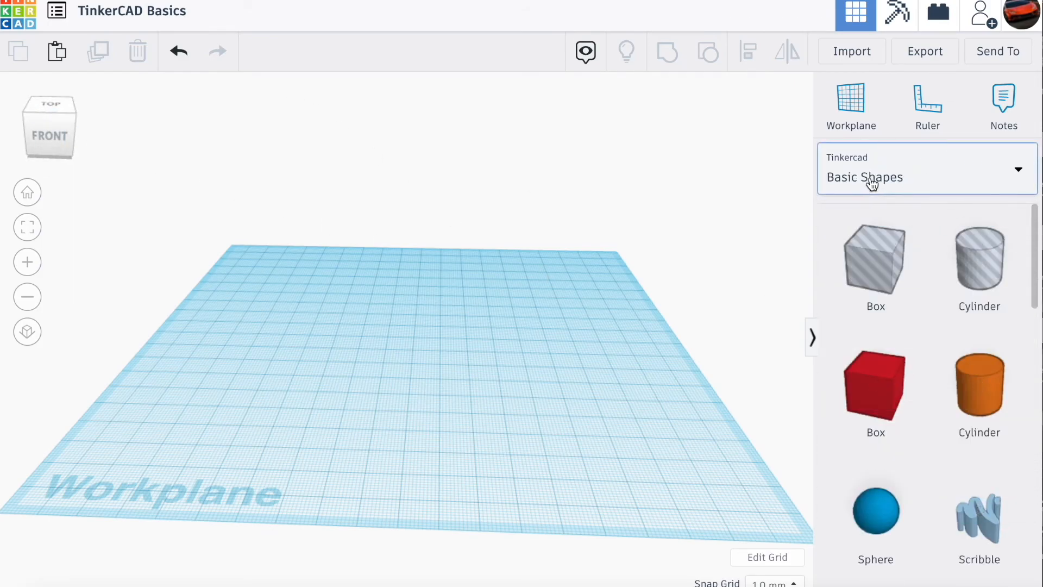
scroll(882, 485, "down", 20)
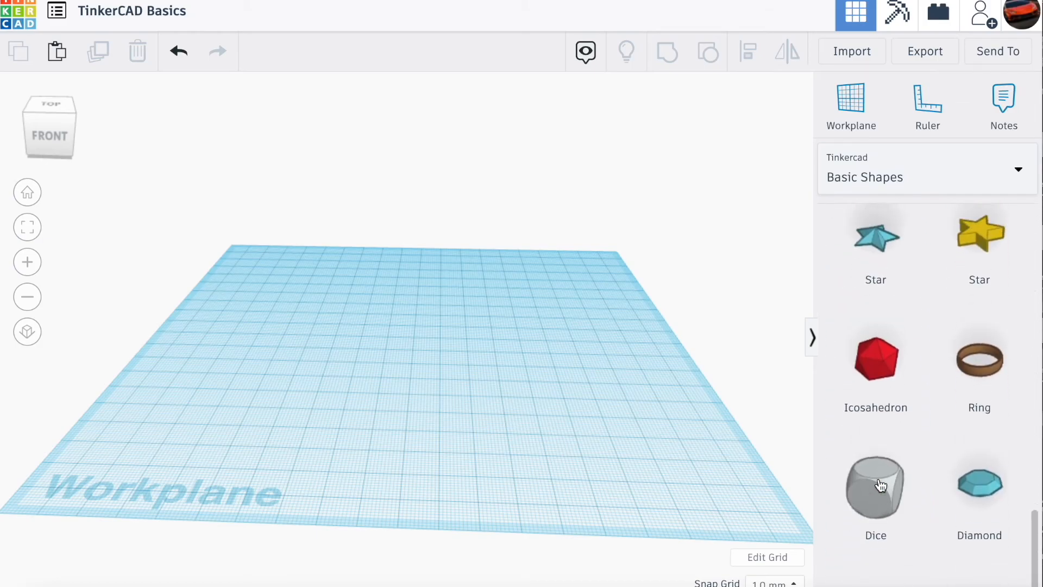
scroll(881, 485, "up", 8)
scroll(880, 486, "up", 10)
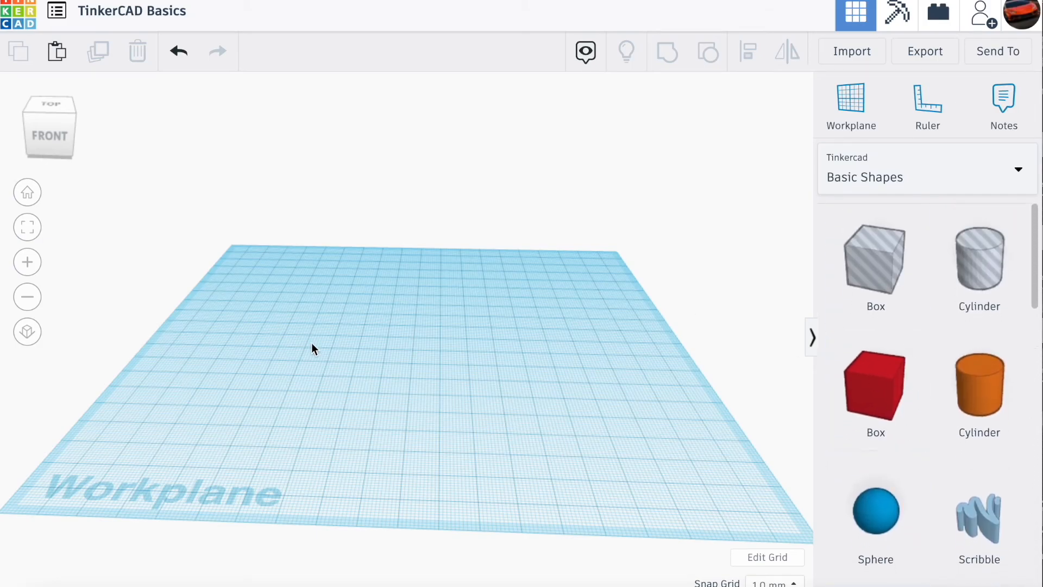
- Place a solid red box on the workplane and shift it about 28 mm sideways and 13 mm in depth, toward the middle
left_click_drag(798, 370, 566, 367)
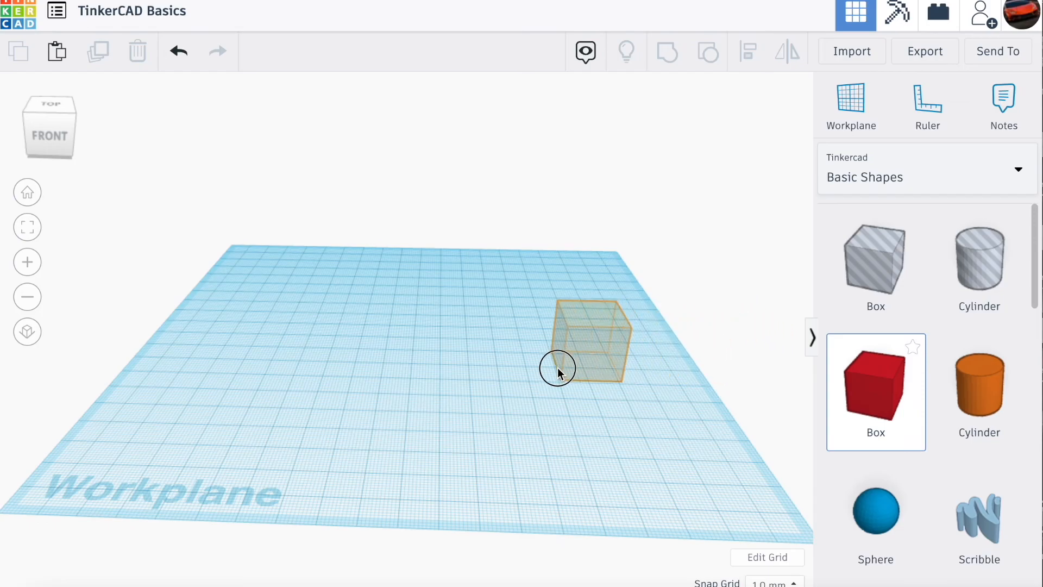
left_click_drag(307, 415, 314, 425)
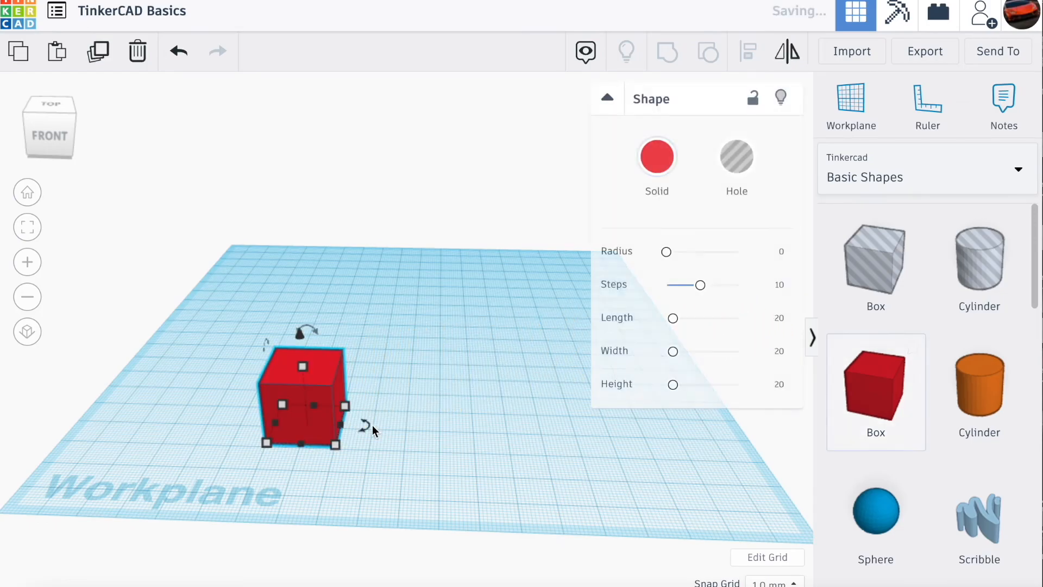
scroll(319, 459, "up", 3)
left_click_drag(259, 465, 282, 397)
left_click_drag(252, 349, 375, 387)
scroll(368, 383, "down", 2)
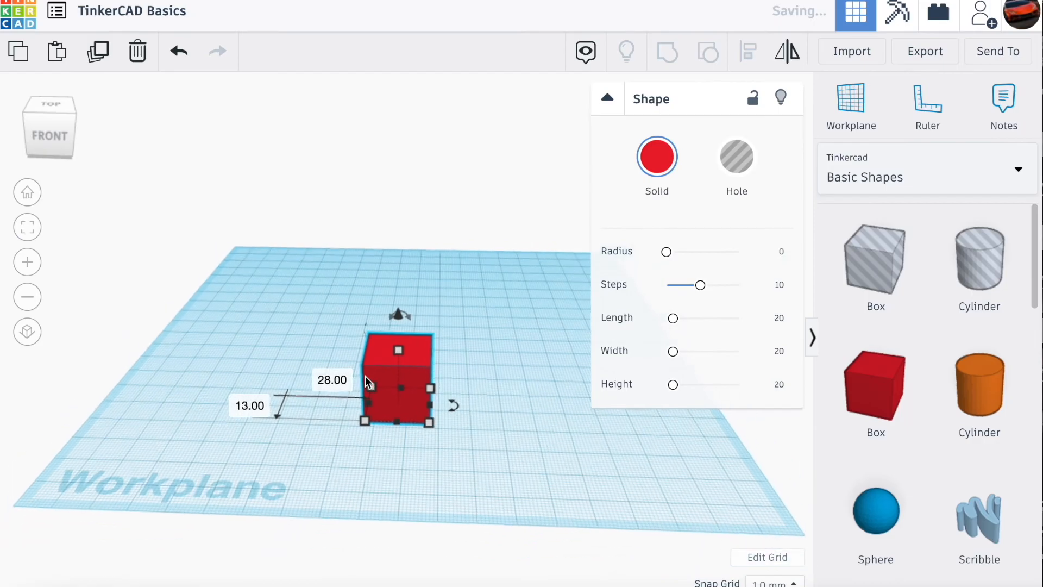
- Place an orange cylinder and a blue sphere from the Basic Shapes on the workplane, on either side behind the red box
left_click_drag(63, 144, 175, 149)
left_click_drag(893, 402, 293, 358)
scroll(916, 456, "down", 1)
left_click_drag(916, 457, 505, 340)
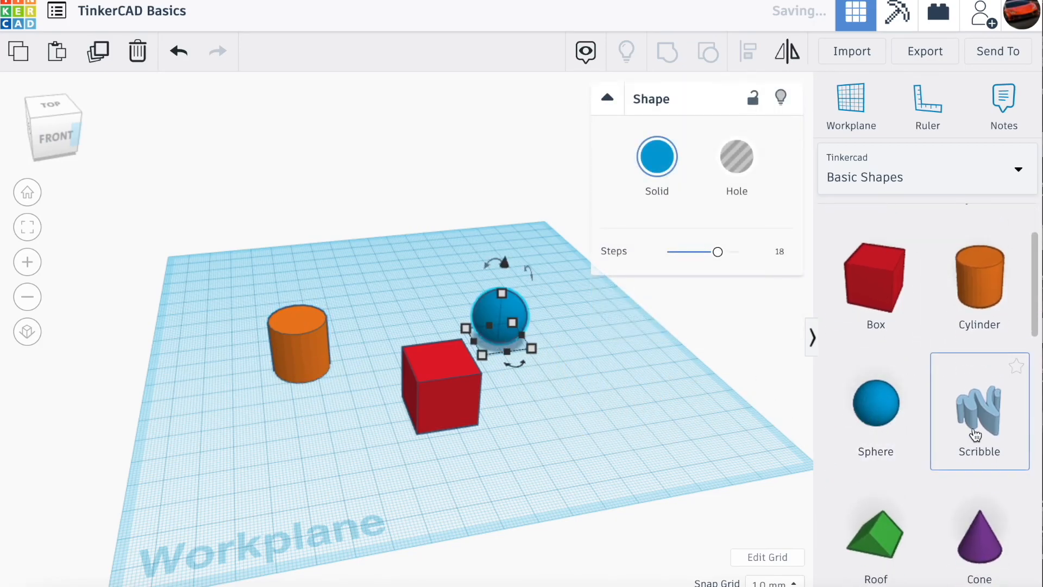
- Add a Scribble shape in front of the sphere and draw it freehand as a closed trapezoid outline
left_click_drag(976, 435, 628, 435)
left_click_drag(559, 423, 557, 422)
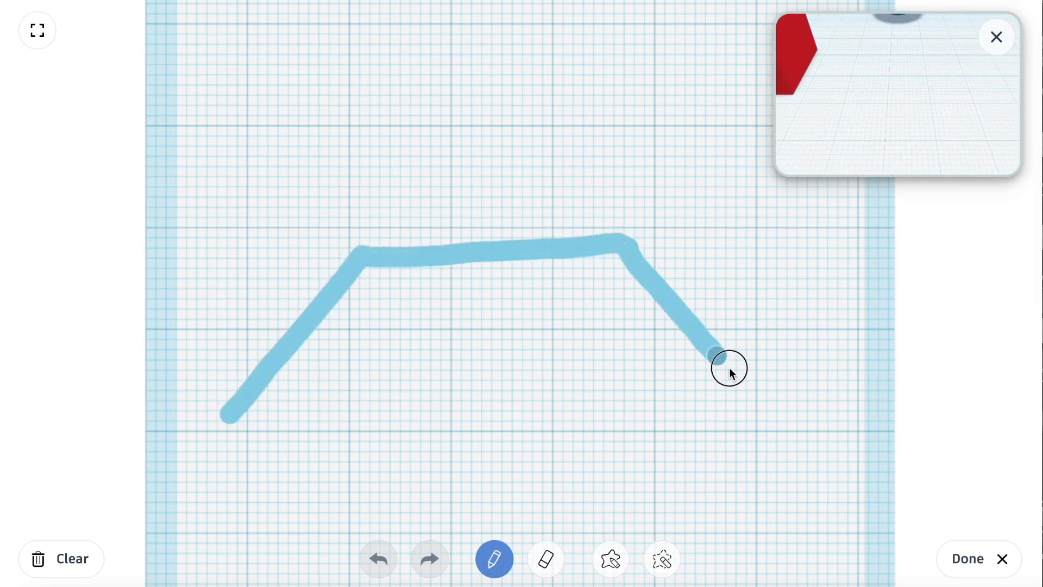
left_click_drag(260, 424, 236, 431)
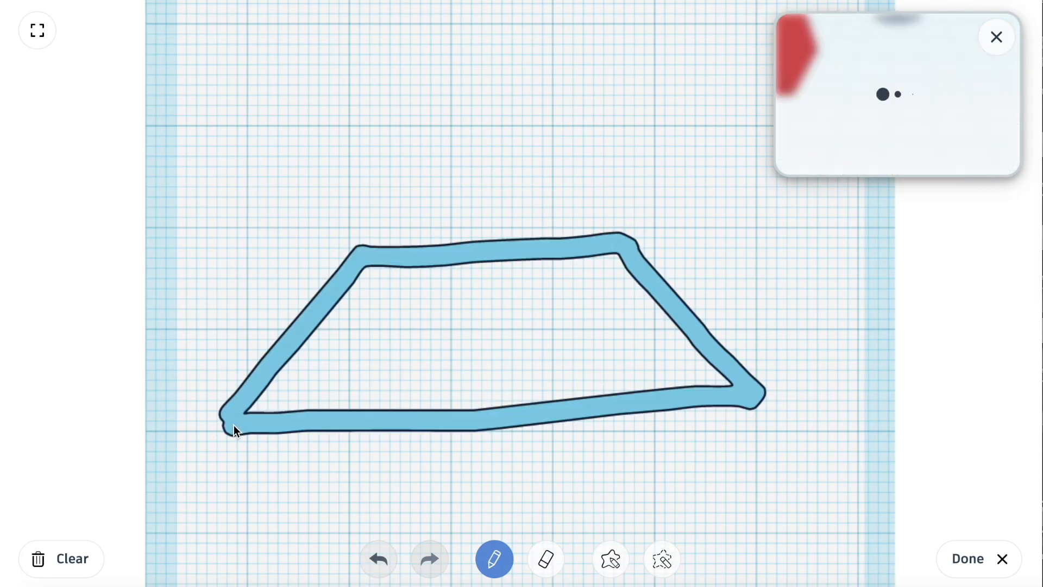
left_click(1014, 571)
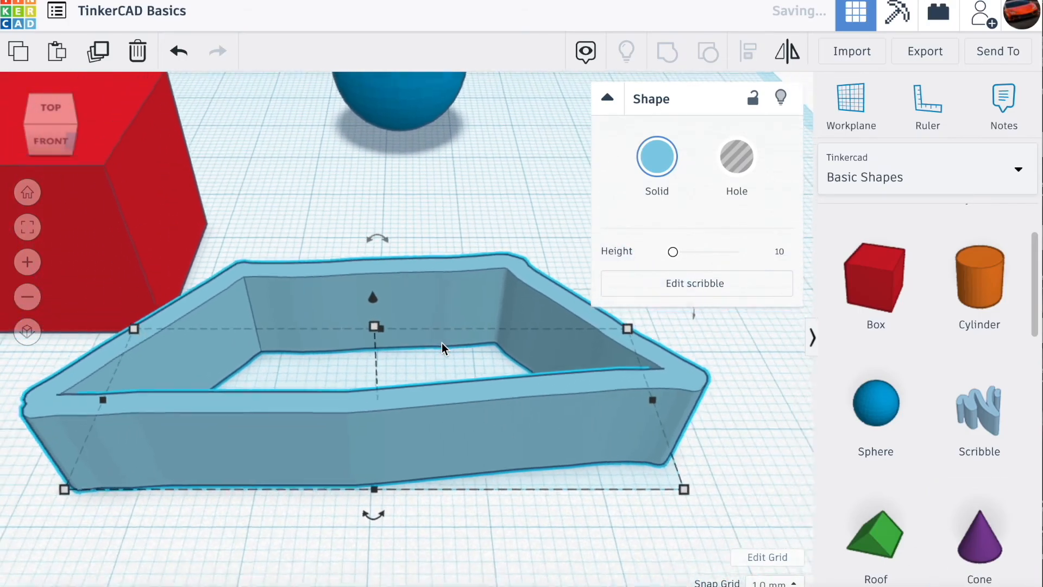
mouse_move(44, 114)
left_mouse_down()
mouse_move(60, 113)
mouse_move(39, 114)
left_mouse_up()
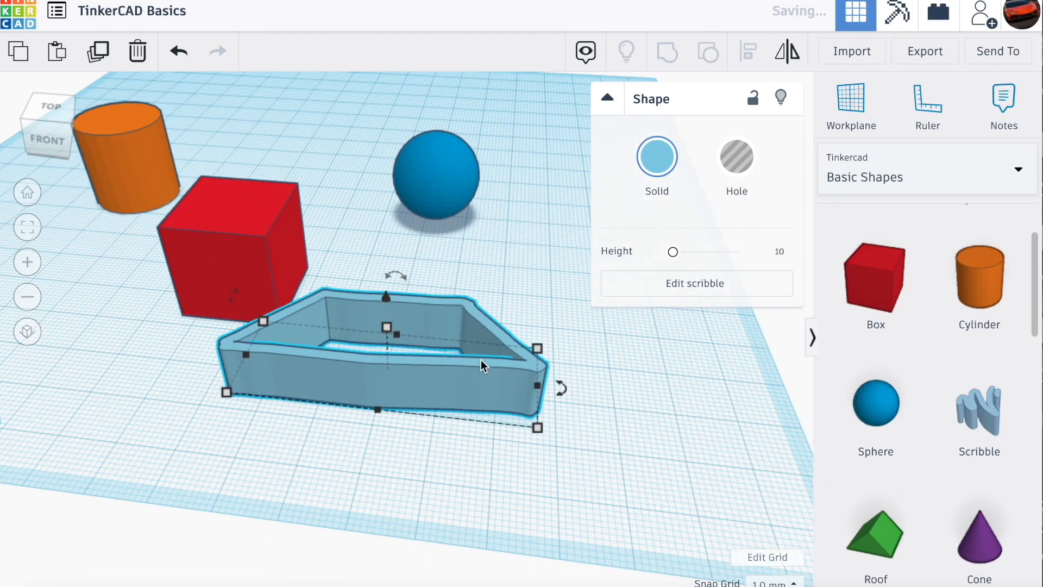
- Delete the scribble, the red box, the sphere and the cylinder to clear the workplane
key("Delete")
left_click_drag(20, 130, 250, 272)
scroll(250, 274, "down", 2)
left_click(374, 406)
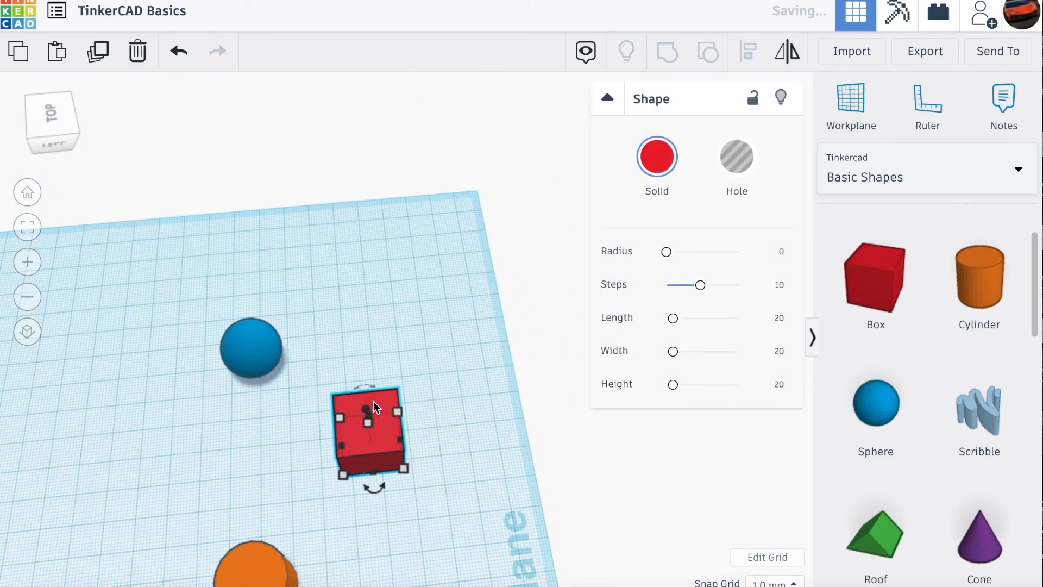
left_click(48, 120)
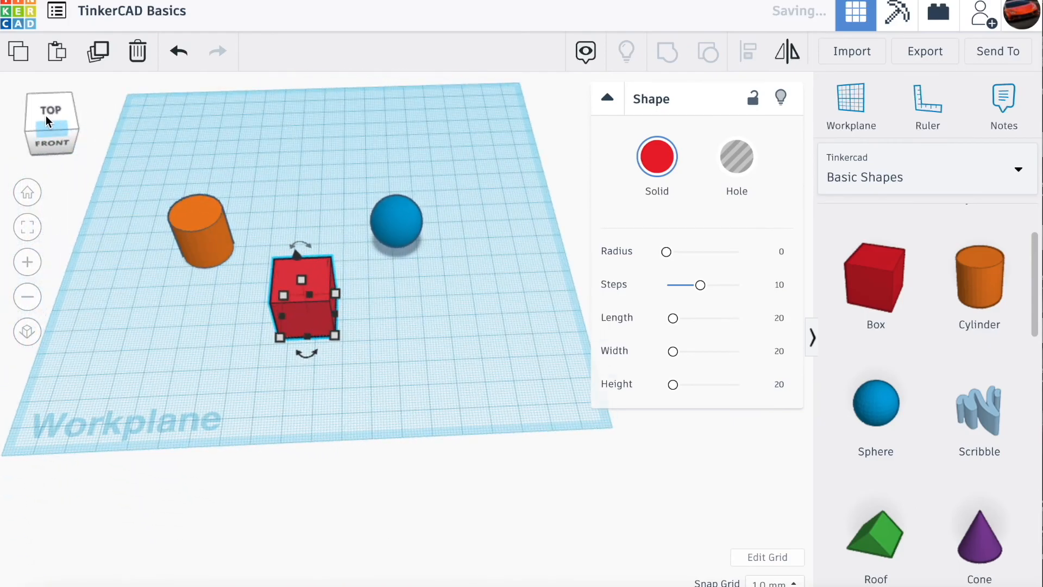
key("Delete")
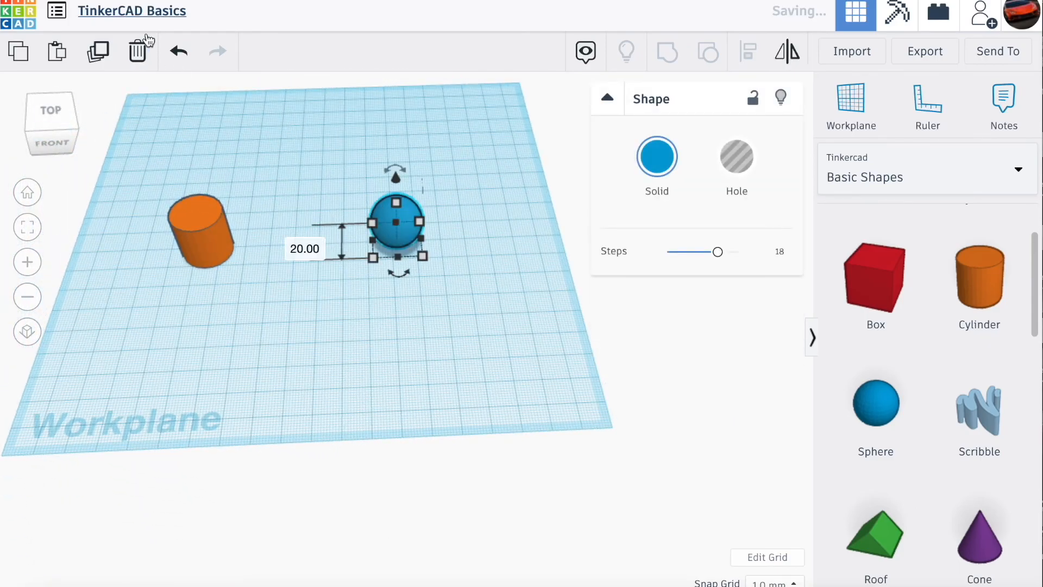
left_click(139, 52)
left_click(197, 223)
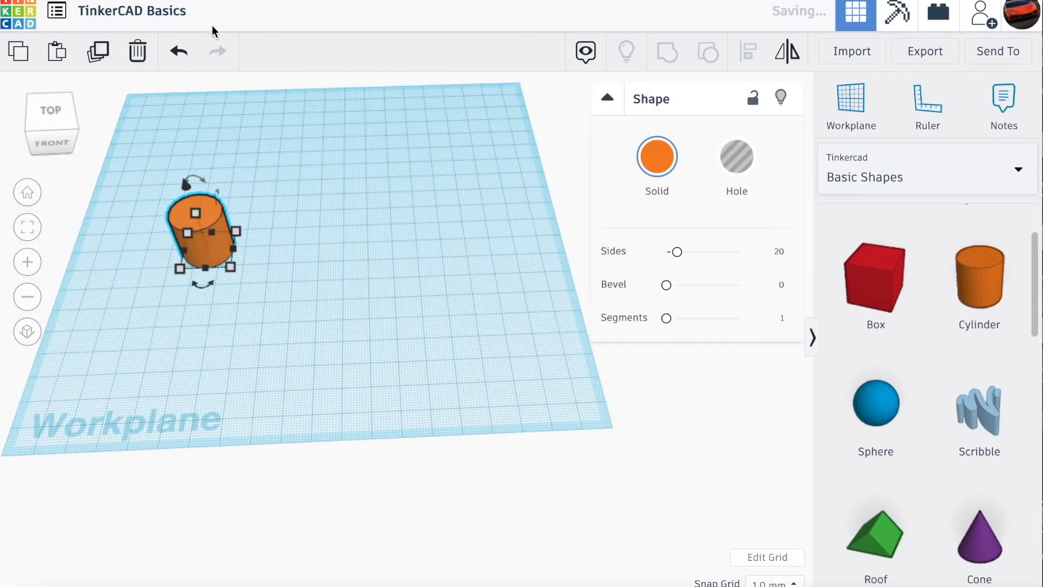
left_click(137, 51)
- Place a solid red box near the middle of the empty workplane
mouse_move(50, 123)
left_mouse_down()
mouse_move(86, 108)
mouse_move(46, 115)
left_mouse_up()
left_click(46, 115)
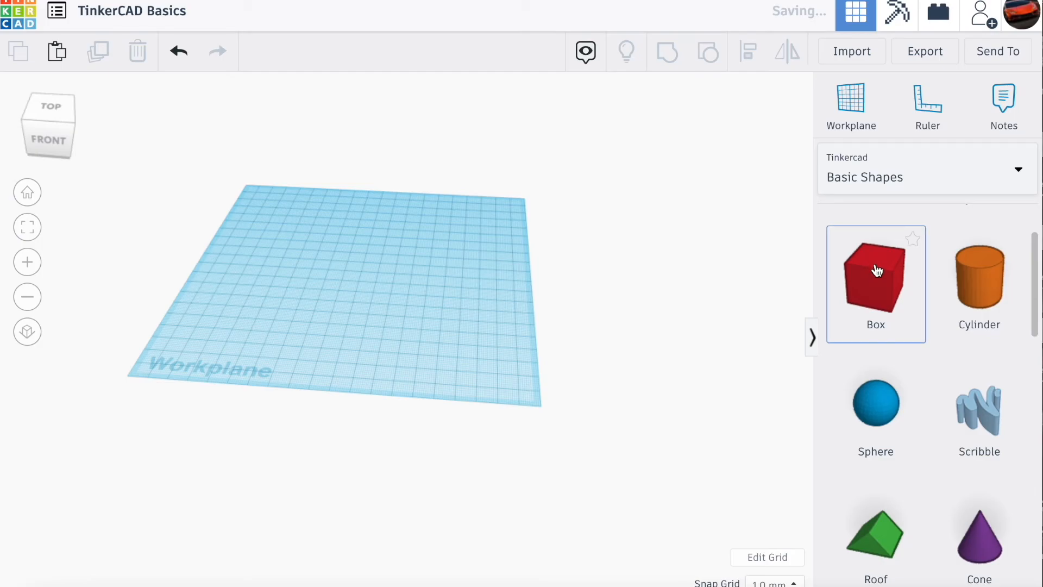
scroll(369, 282, "down", 3)
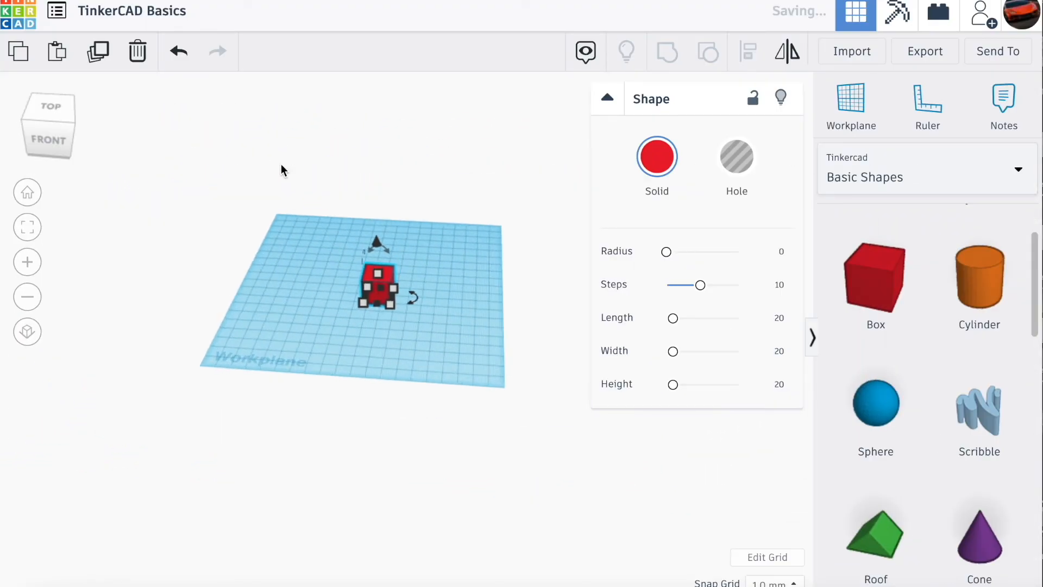
scroll(283, 171, "up", 3)
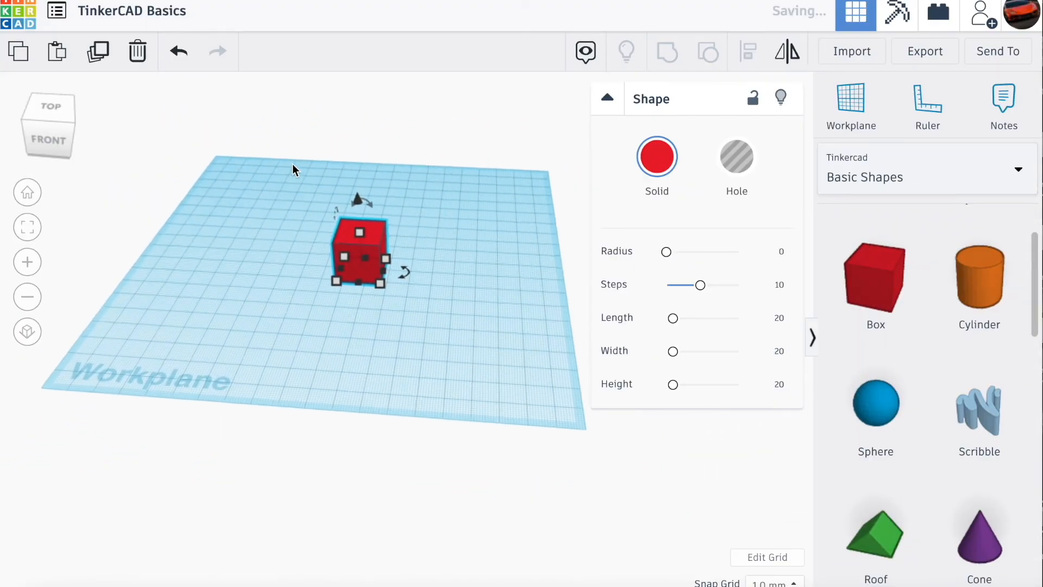
- Recolour the red box with the custom peach colour ffd2ab, then delete the box from the workplane
left_click(637, 160)
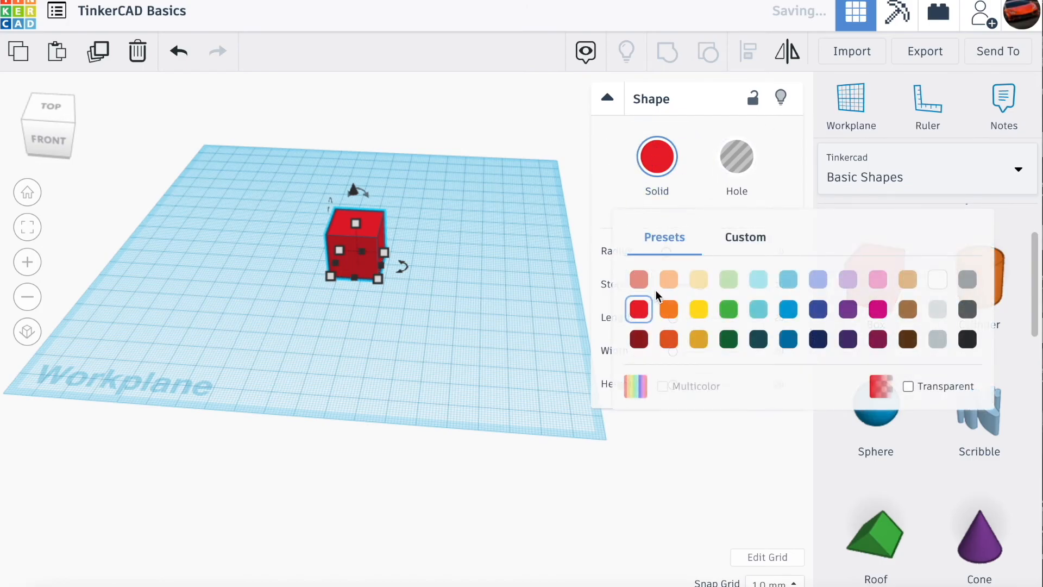
left_click(670, 309)
left_click(657, 158)
left_click(746, 237)
left_click_drag(793, 360, 800, 322)
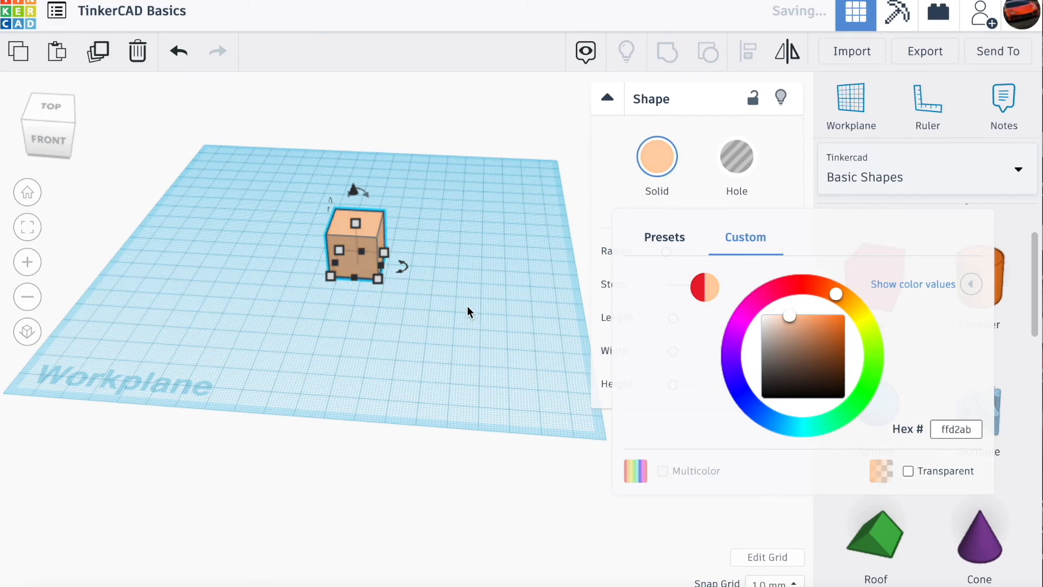
left_click(307, 239)
key("Delete")
- Place a new solid red box near the workplane's left side, move it about 39 mm sideways and deselect it
mouse_move(54, 138)
left_mouse_down()
mouse_move(68, 138)
mouse_move(54, 138)
left_mouse_up()
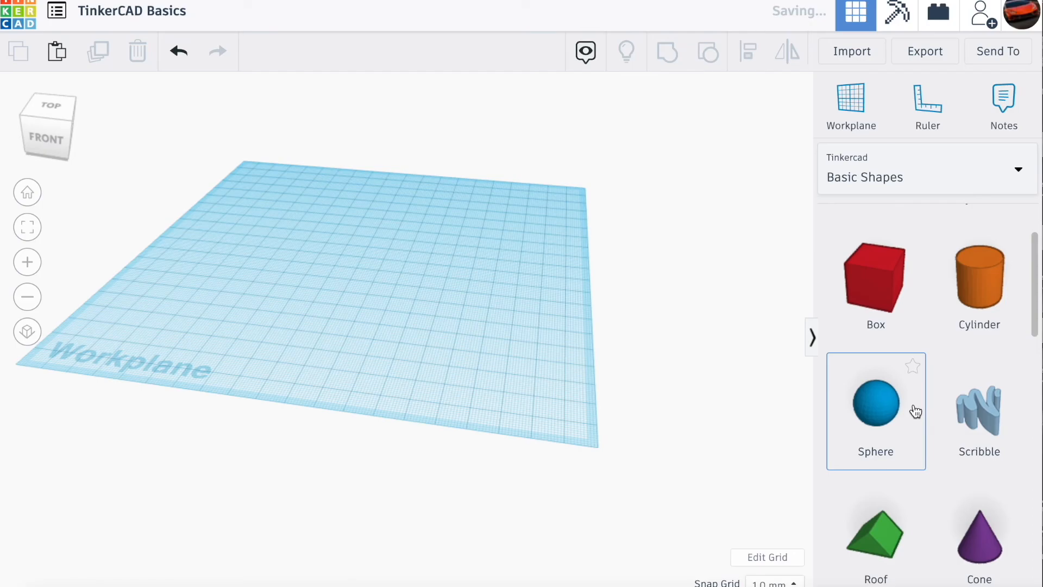
left_click_drag(864, 277, 237, 305)
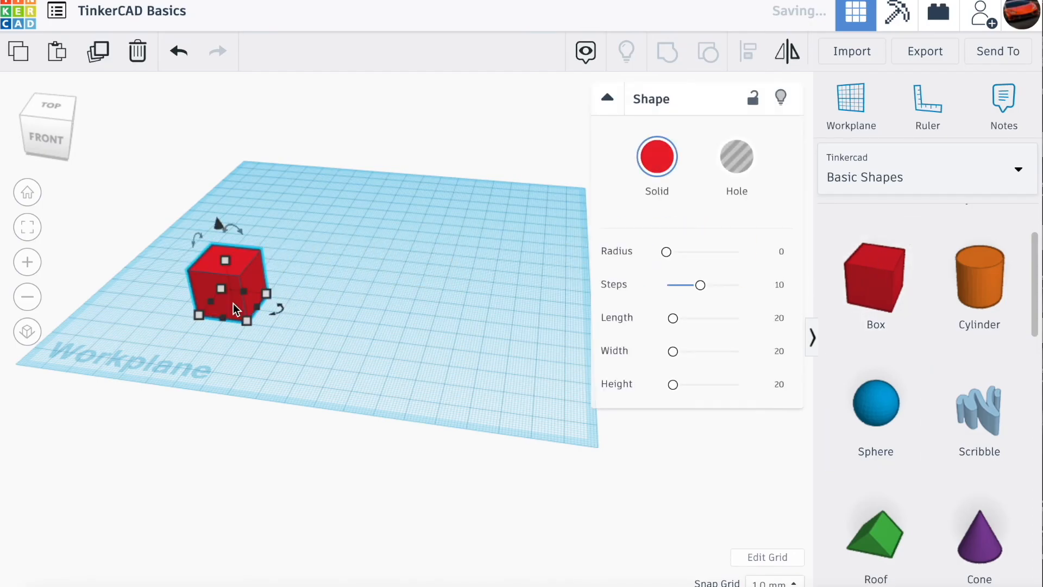
left_click(51, 150)
left_click_drag(50, 151, 42, 128)
scroll(228, 218, "down", 4)
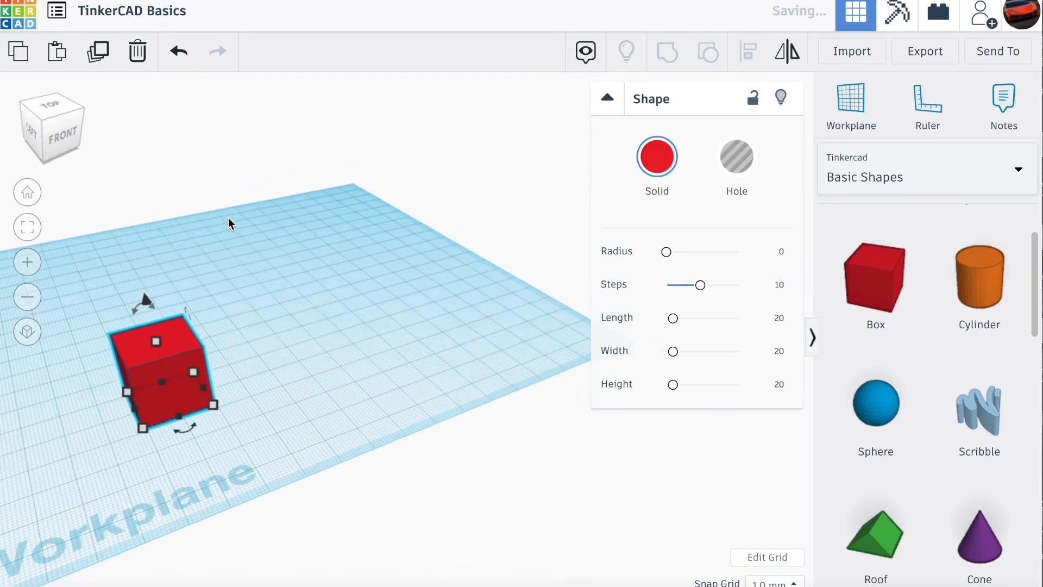
scroll(271, 440, "up", 3)
left_click_drag(133, 368, 285, 327)
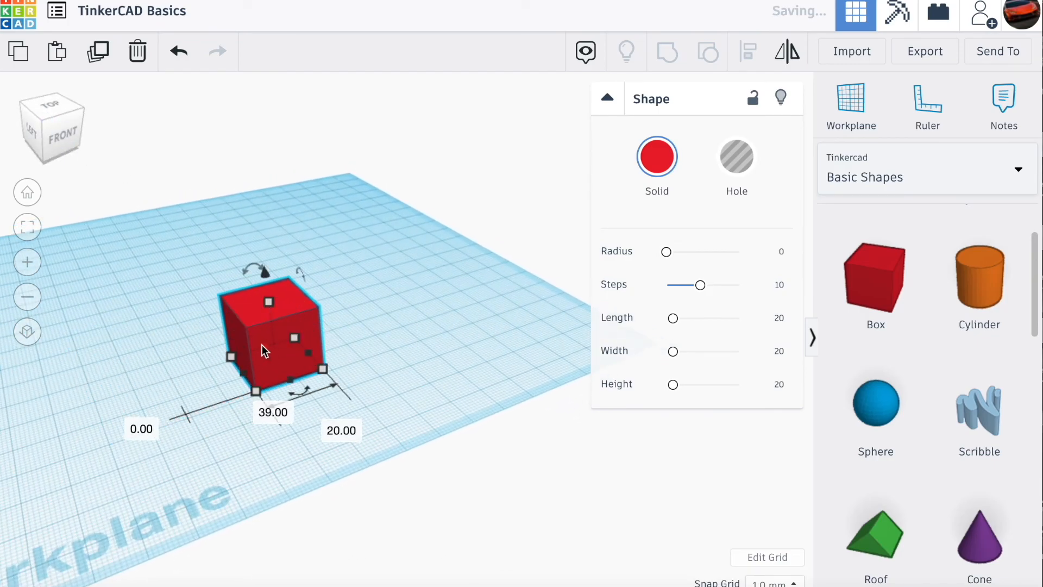
left_click(389, 358)
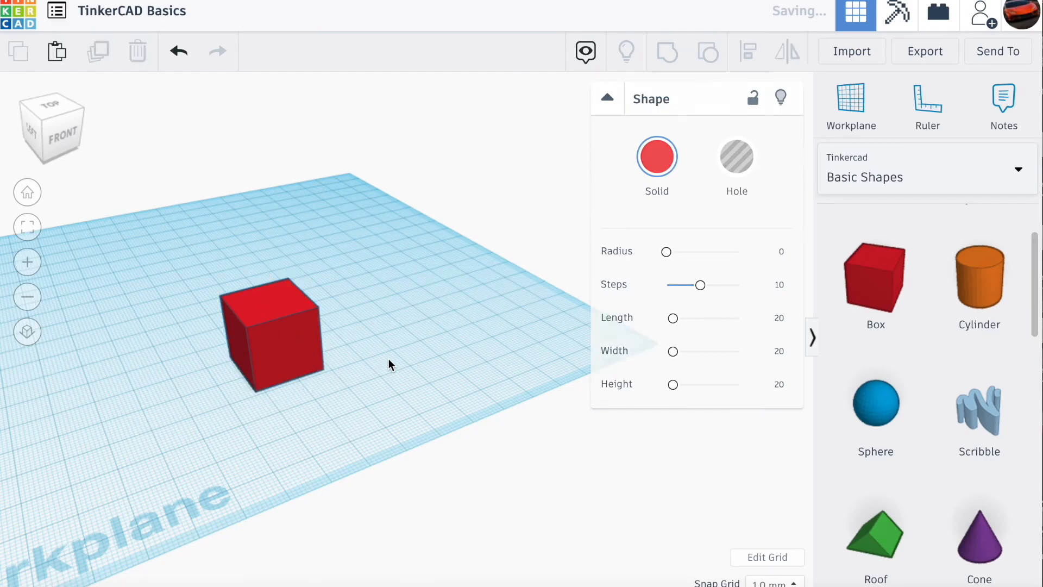
- Stretch the red box's base to about 25 by 39 mm and set its height to 20 mm
left_click(281, 344)
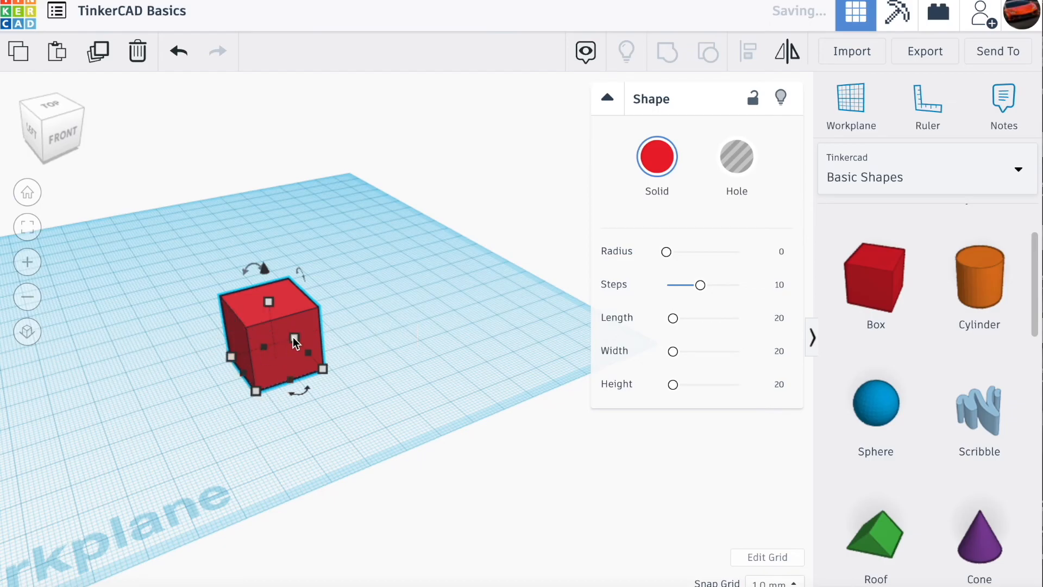
left_click_drag(317, 366, 363, 395)
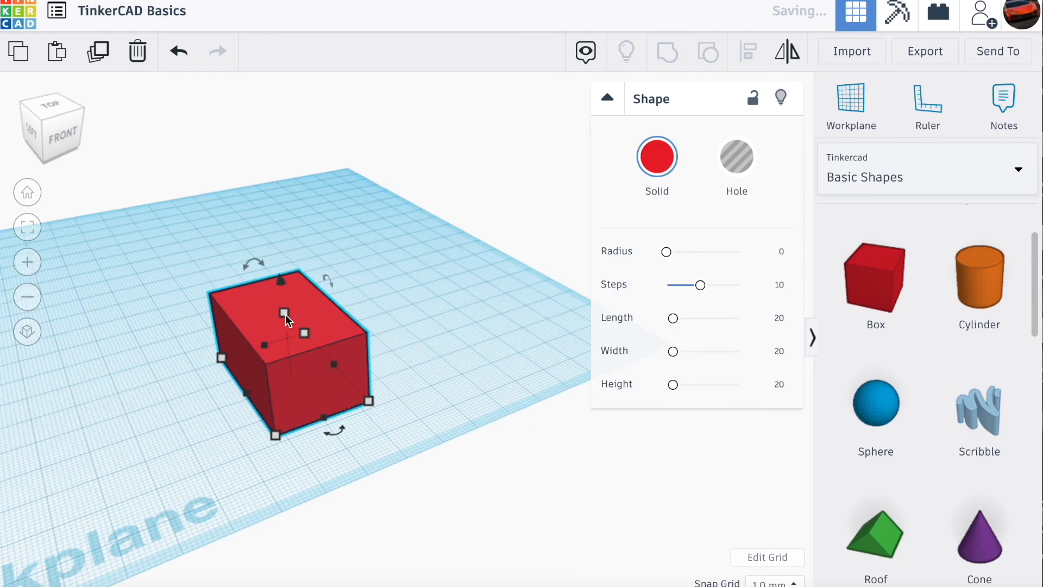
scroll(285, 315, "up", 2)
left_click_drag(245, 303, 273, 288)
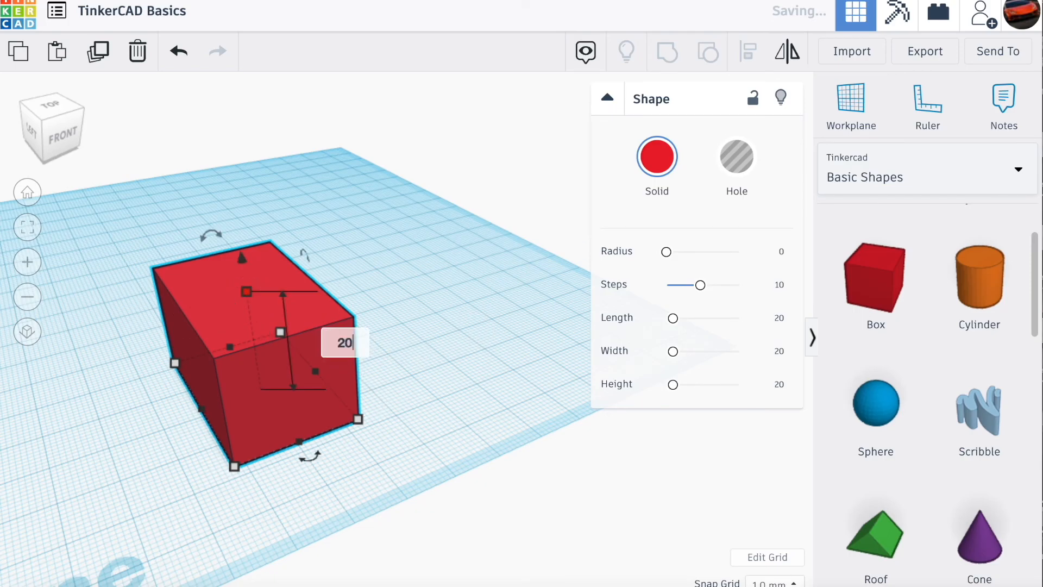
key("Return")
- Examine the length and width dimensions of the resized box's base at its front corner
left_click(429, 332)
left_click(308, 425)
scroll(354, 422, "up", 8)
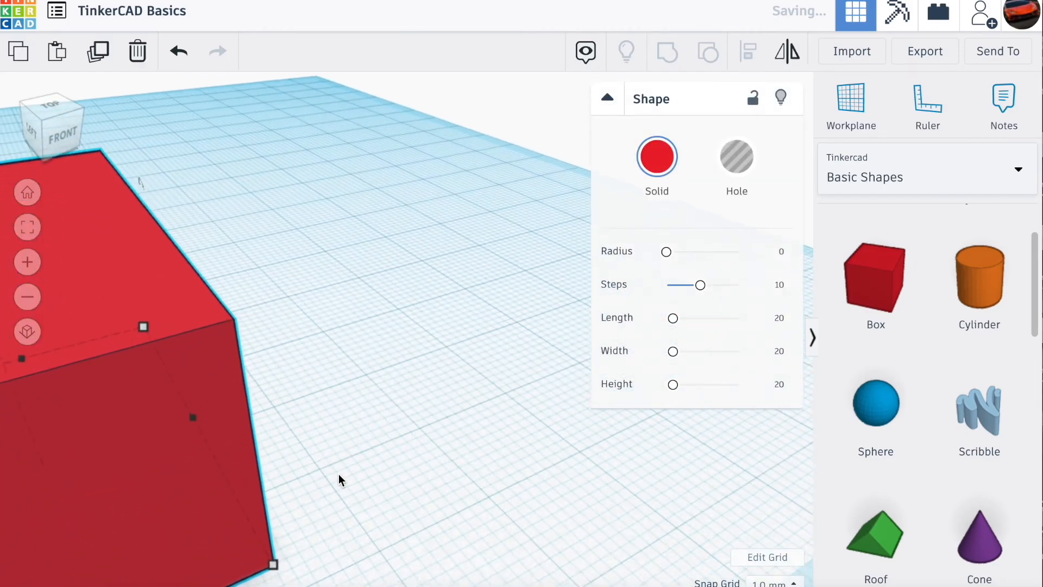
scroll(310, 493, "down", 5)
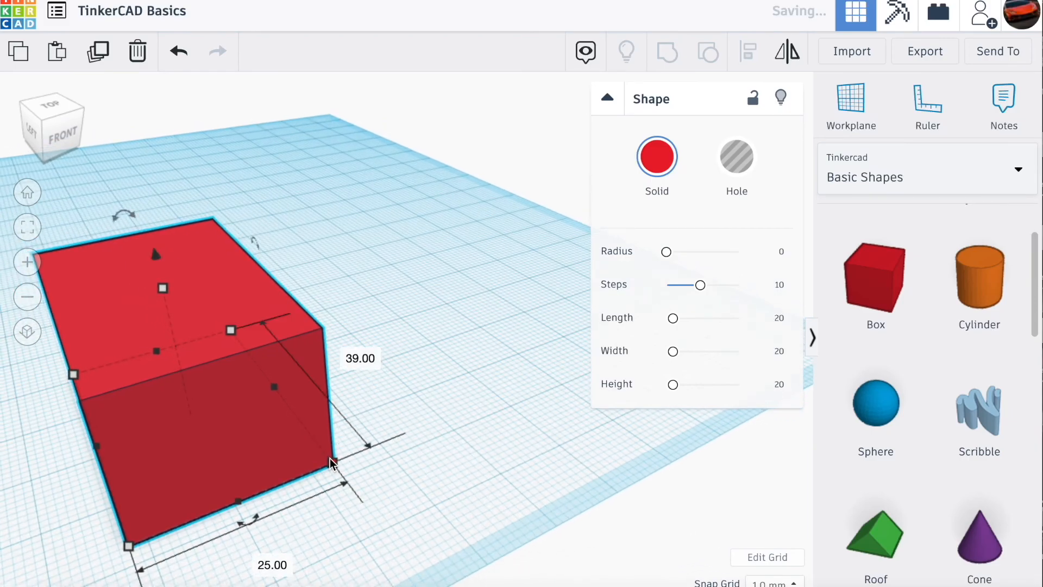
scroll(331, 458, "up", 2)
left_click(323, 507)
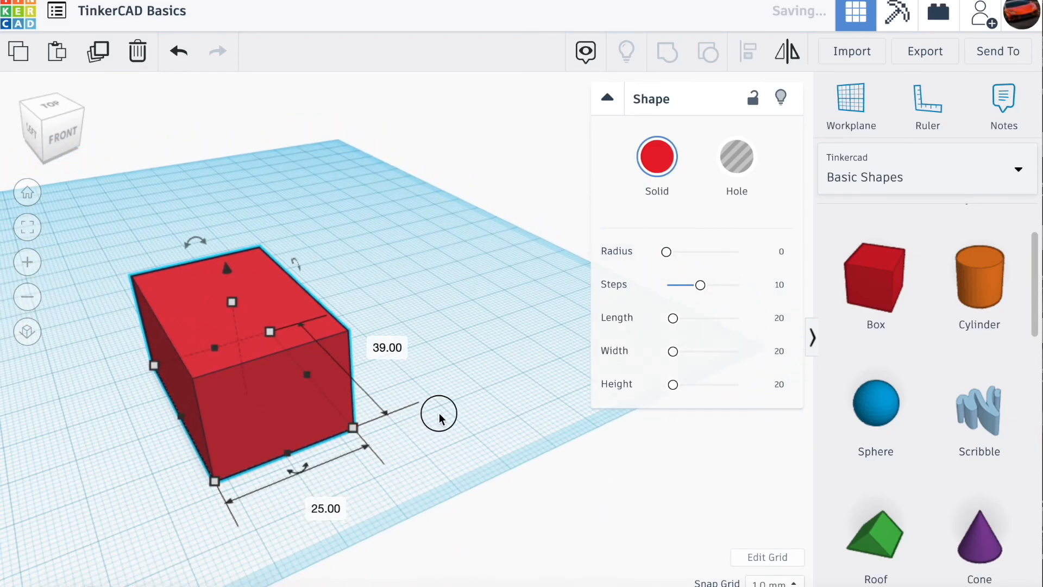
left_click(439, 413)
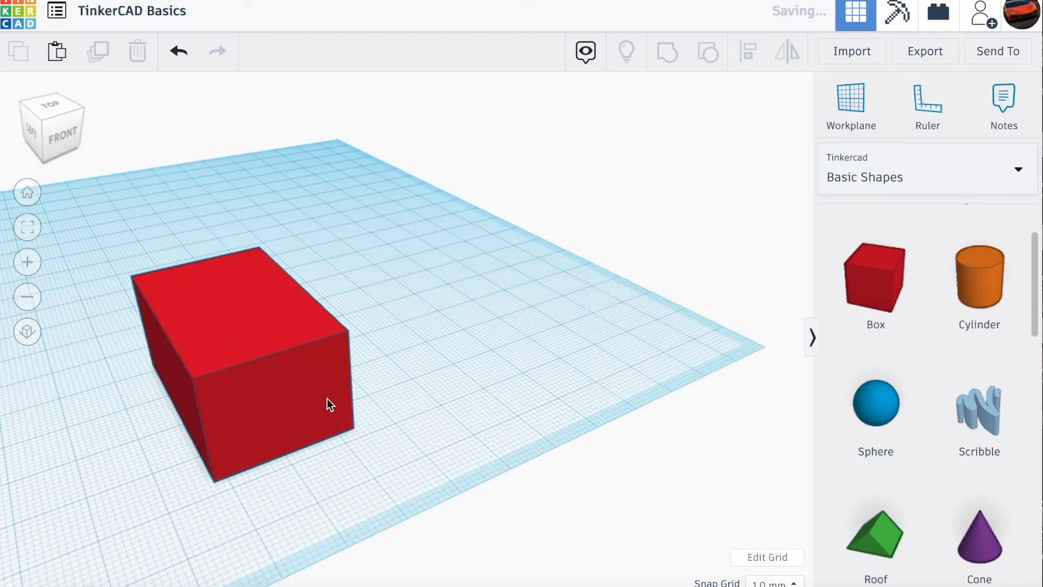
- Move the red box sideways toward the middle of the workplane and shorten its depth to about 23 mm
left_click(328, 399)
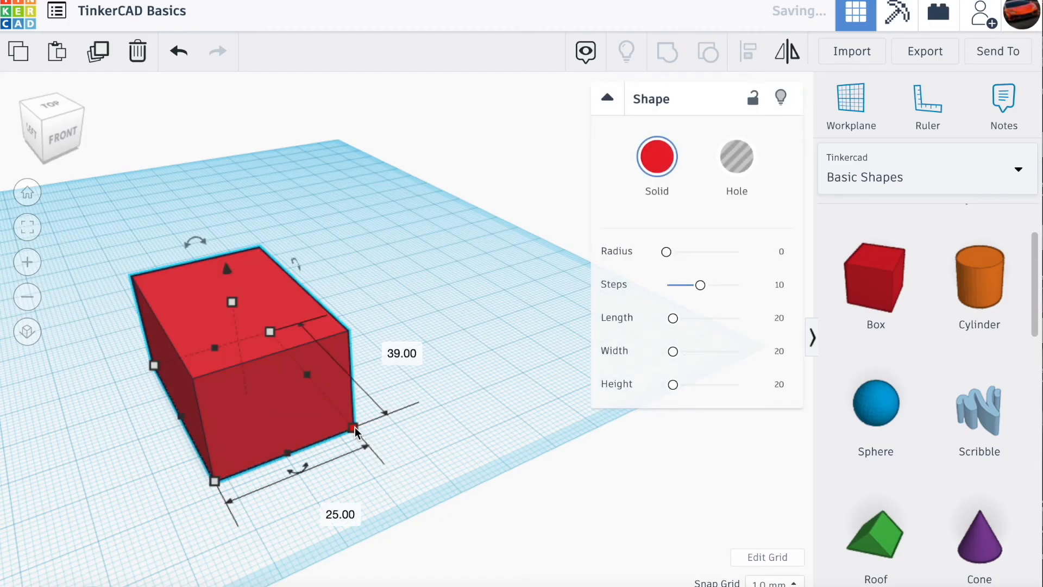
left_click(50, 99)
left_click(43, 103)
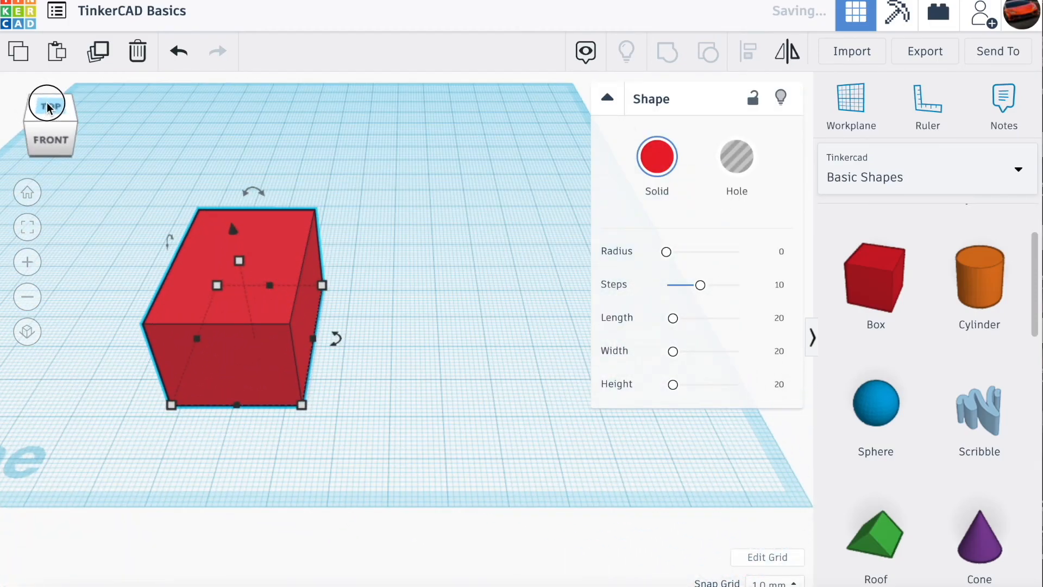
left_click(507, 363)
left_click(379, 321)
left_click_drag(356, 264, 363, 297)
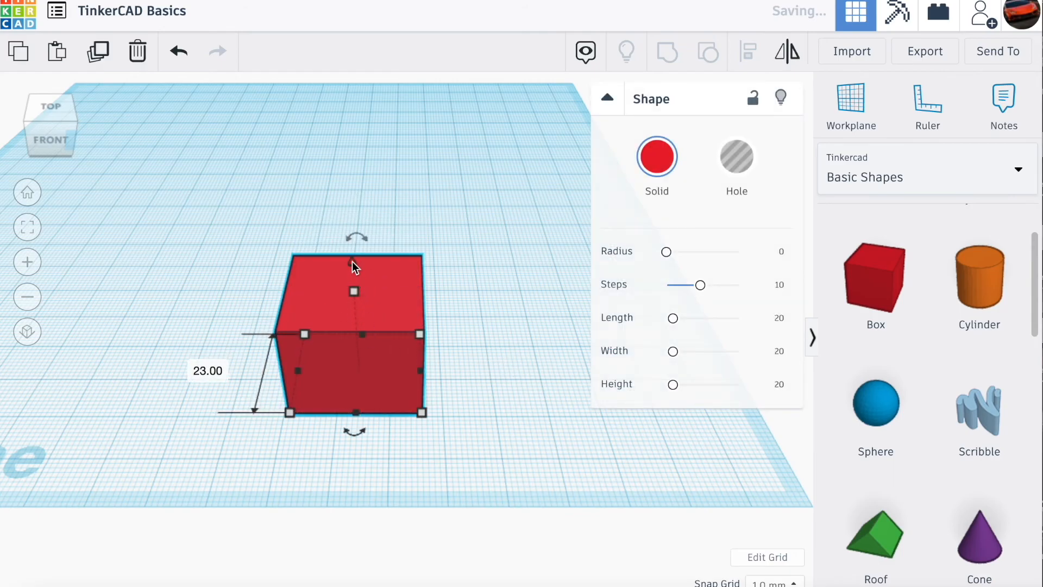
- Raise the red box vertically so that it floats above the workplane
scroll(354, 266, "up", 4)
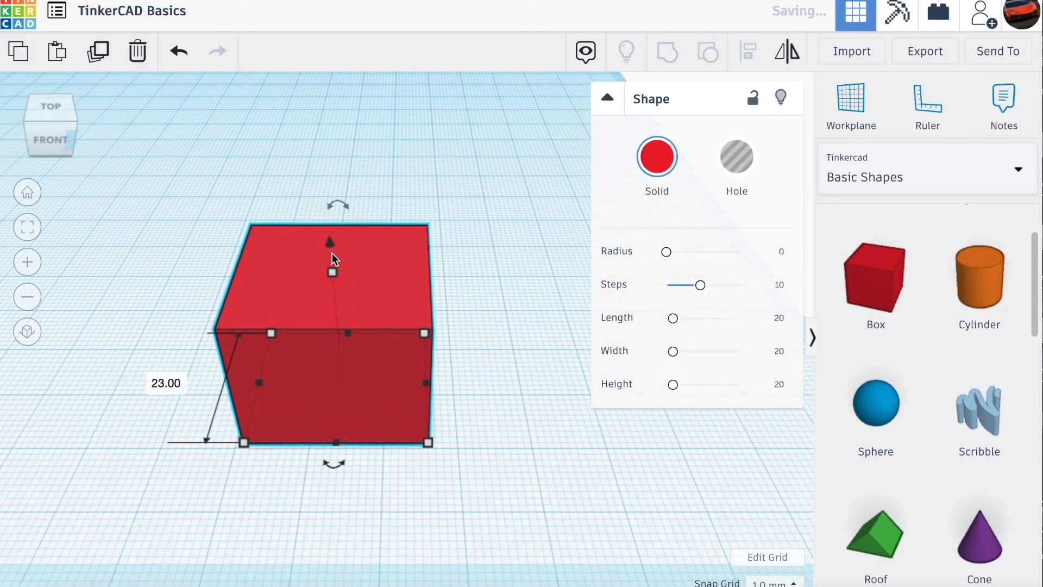
scroll(373, 273, "down", 4)
left_click_drag(354, 264, 414, 203)
- Rotate the raised box counterclockwise about its front-to-back axis so one edge points down, then deselect it
left_click_drag(66, 102, 101, 128)
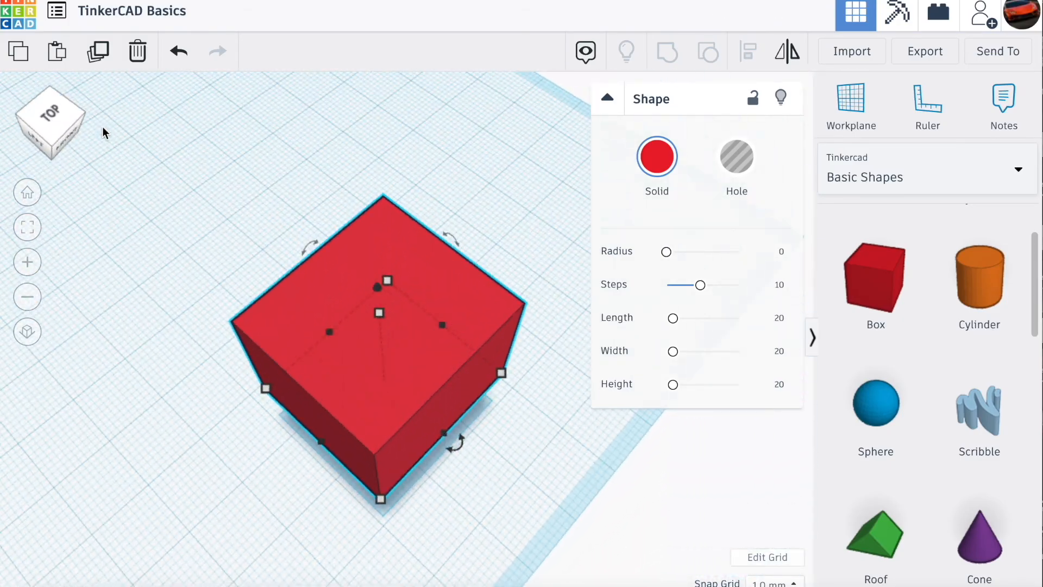
scroll(306, 222, "up", 4)
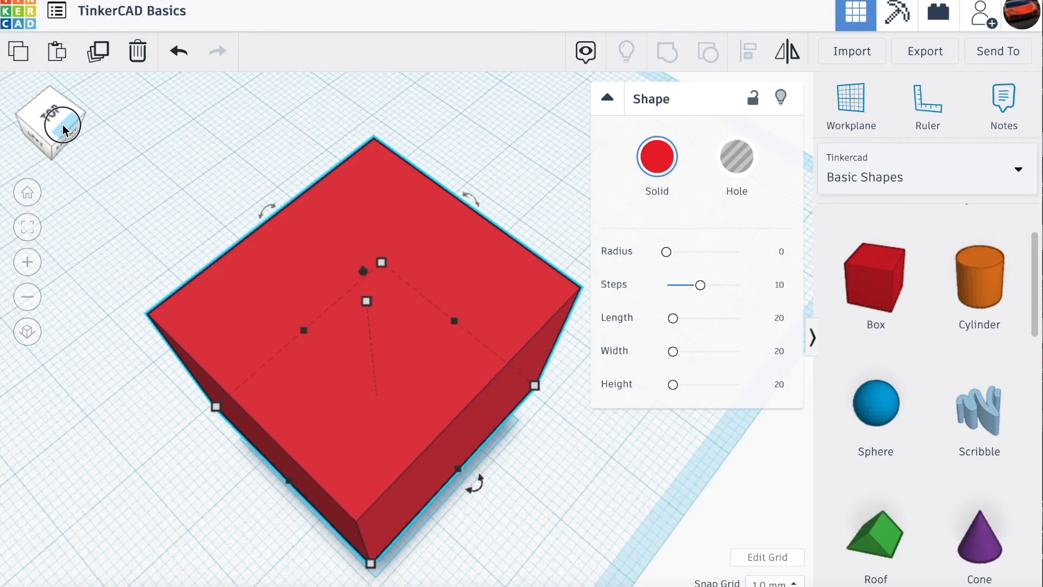
left_click(63, 131)
scroll(321, 224, "down", 2)
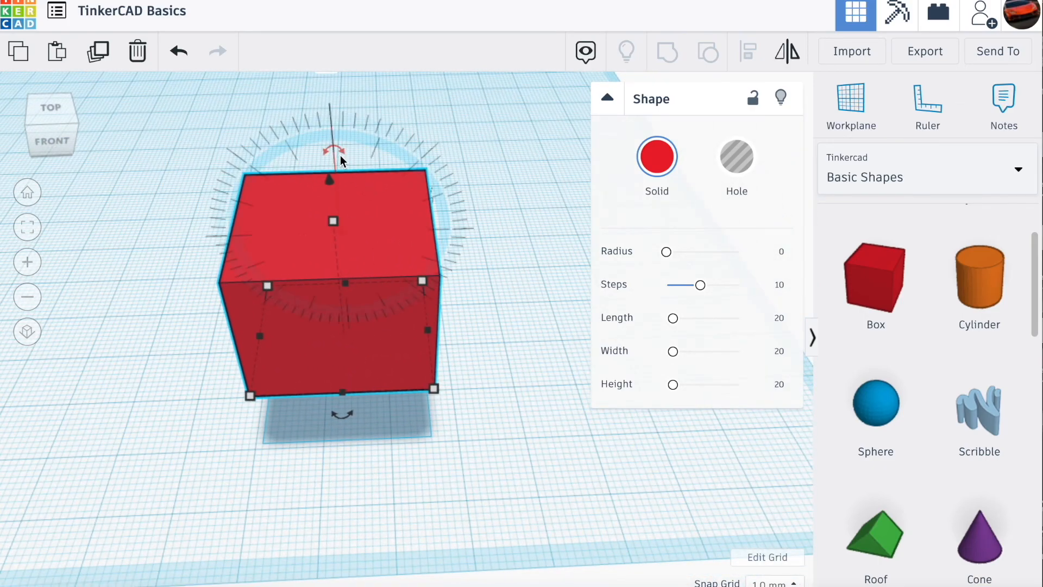
scroll(335, 149, "down", 2)
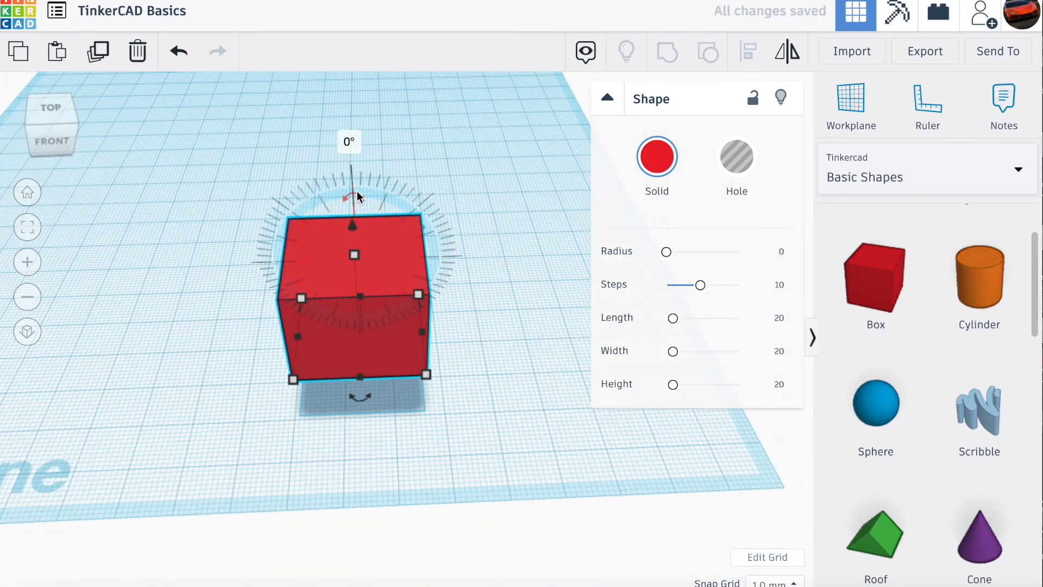
left_click_drag(356, 192, 309, 204)
left_click(487, 270)
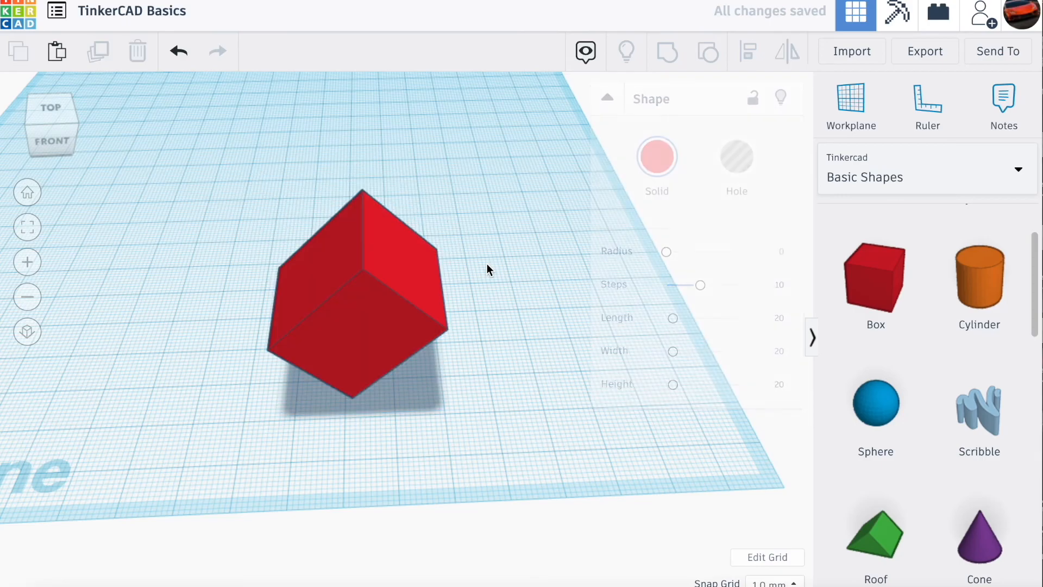
- Rotate the tilted box about its vertical axis, trying an angle of -90°, and deselect it
left_click(400, 300)
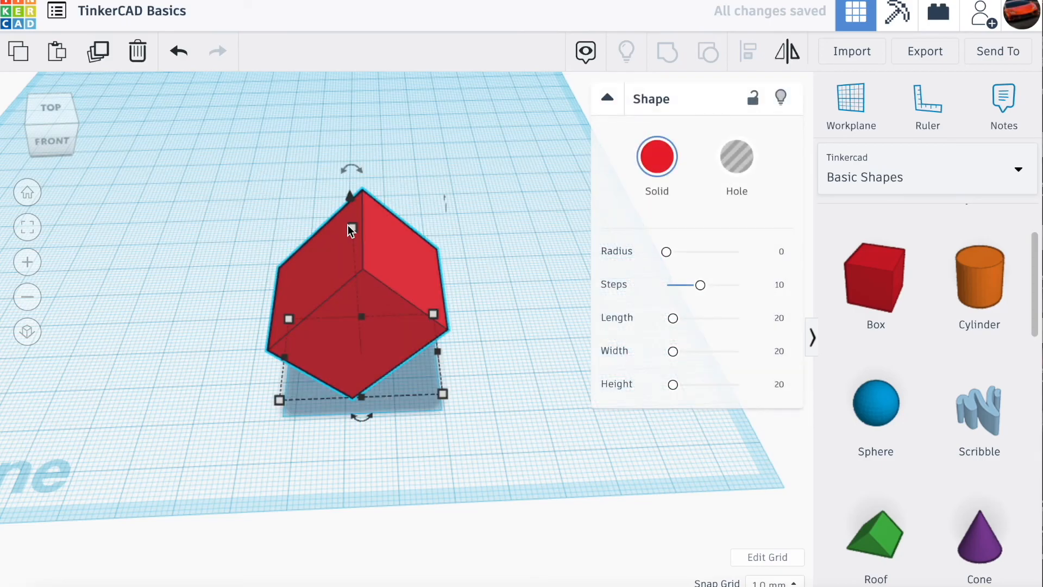
left_click(396, 415)
left_click(368, 343)
left_click_drag(356, 423, 456, 390)
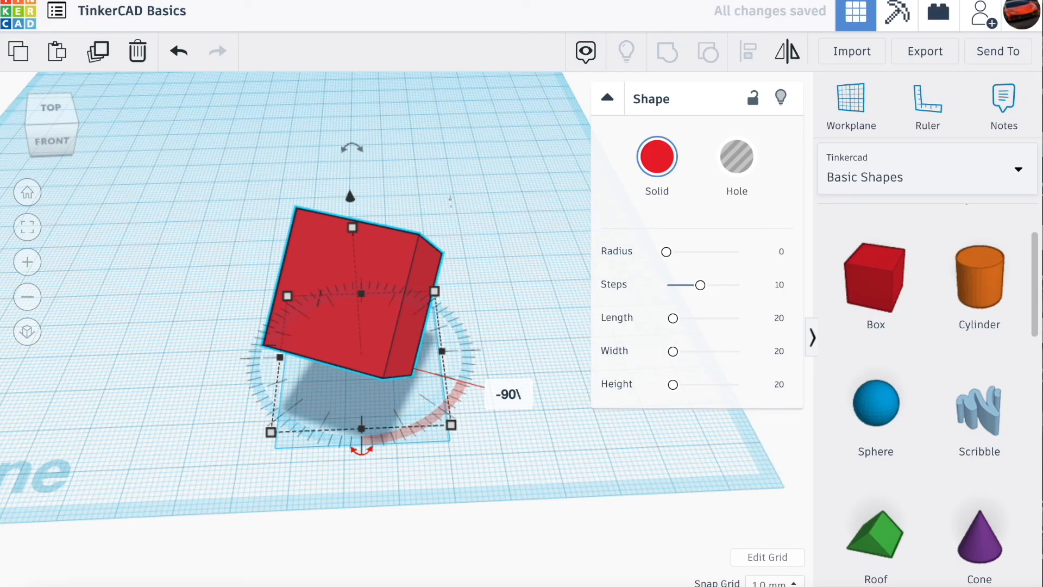
key("Return")
left_click(549, 440)
- Rotate the red box by 90° about its vertical axis and delete it from the workplane
mouse_move(55, 125)
left_mouse_down()
mouse_move(47, 116)
mouse_move(63, 125)
mouse_move(18, 128)
mouse_move(38, 131)
left_mouse_up()
left_click(283, 272)
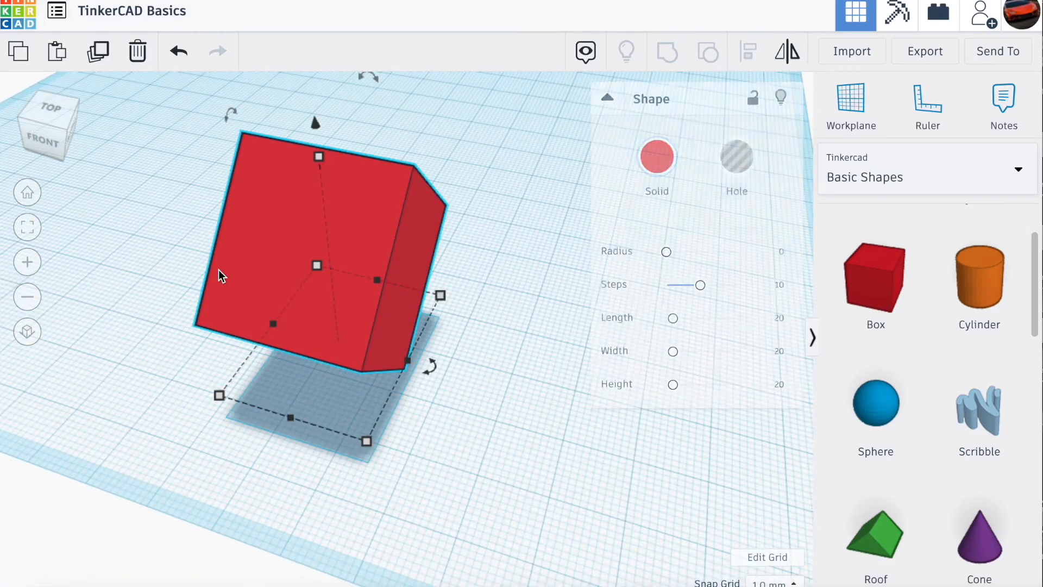
left_click(427, 360)
left_click(499, 380)
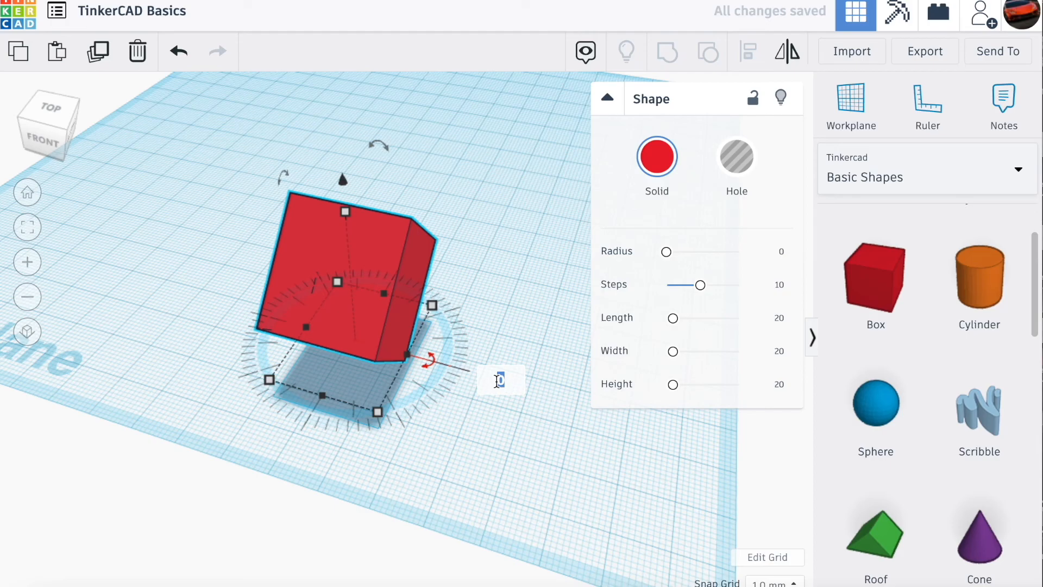
type("90")
key("Return")
mouse_move(52, 127)
left_mouse_down()
mouse_move(83, 136)
mouse_move(52, 132)
mouse_move(60, 130)
left_mouse_up()
key("Delete")
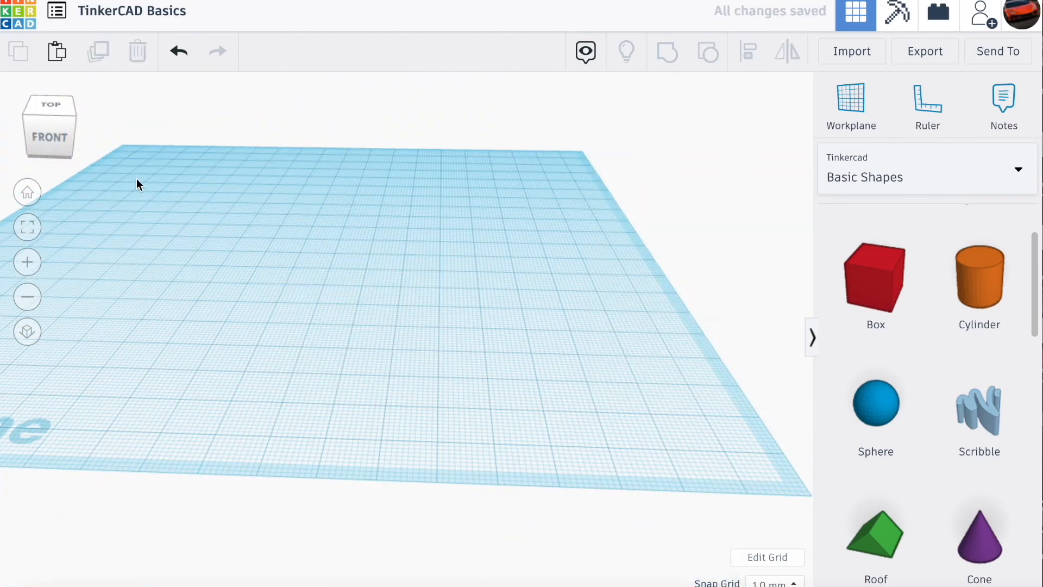
- Place a red box on the workplane, enlarging its base and raising its height to about 33 mm
scroll(136, 178, "down", 3)
left_click_drag(44, 113, 57, 120)
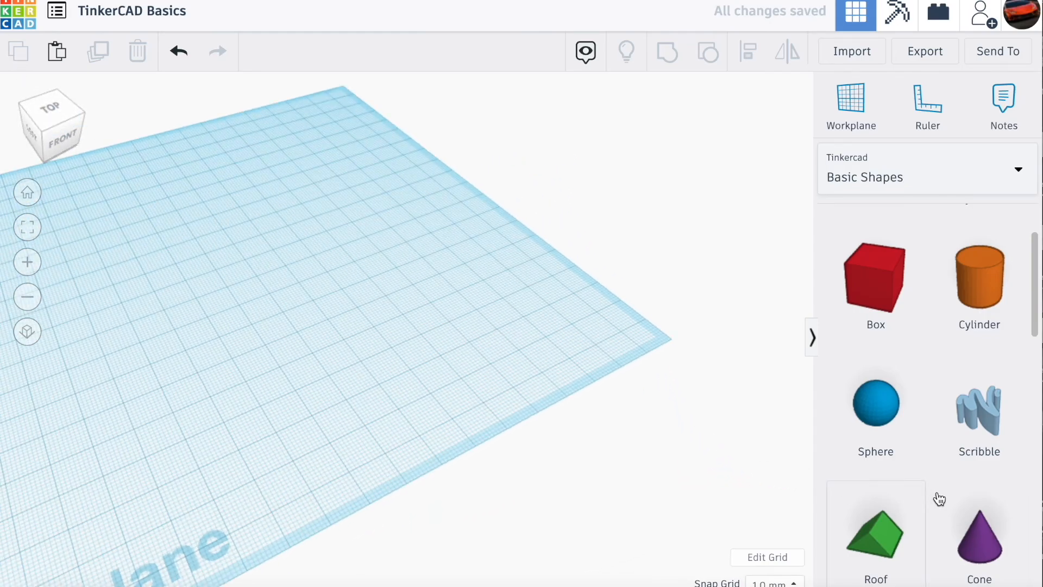
mouse_move(52, 122)
left_mouse_down()
mouse_move(93, 117)
mouse_move(47, 116)
left_mouse_up()
scroll(105, 250, "up", 3)
scroll(106, 250, "up", 2)
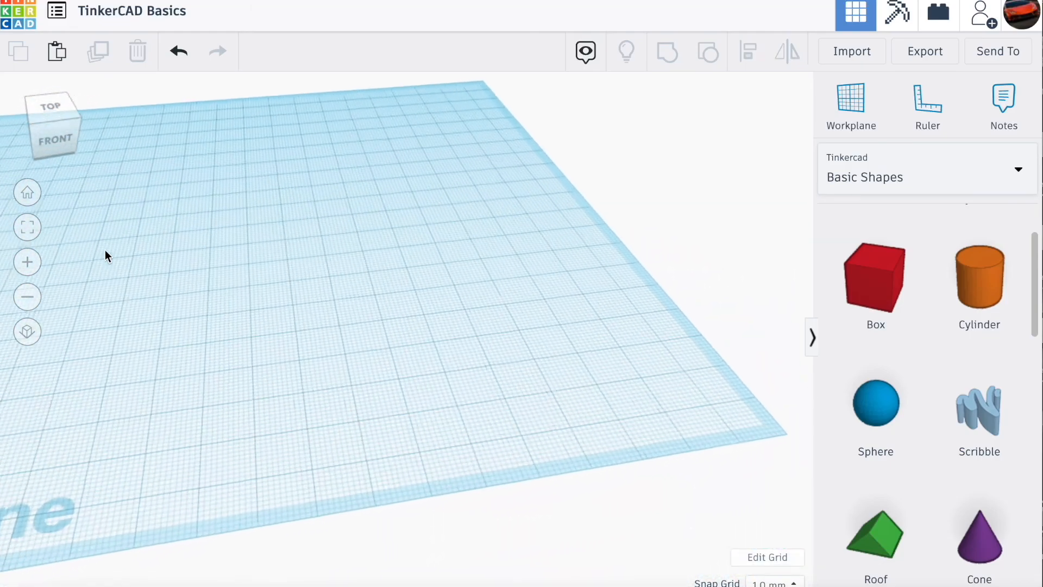
left_click_drag(865, 268, 429, 352)
left_click_drag(325, 243, 316, 188)
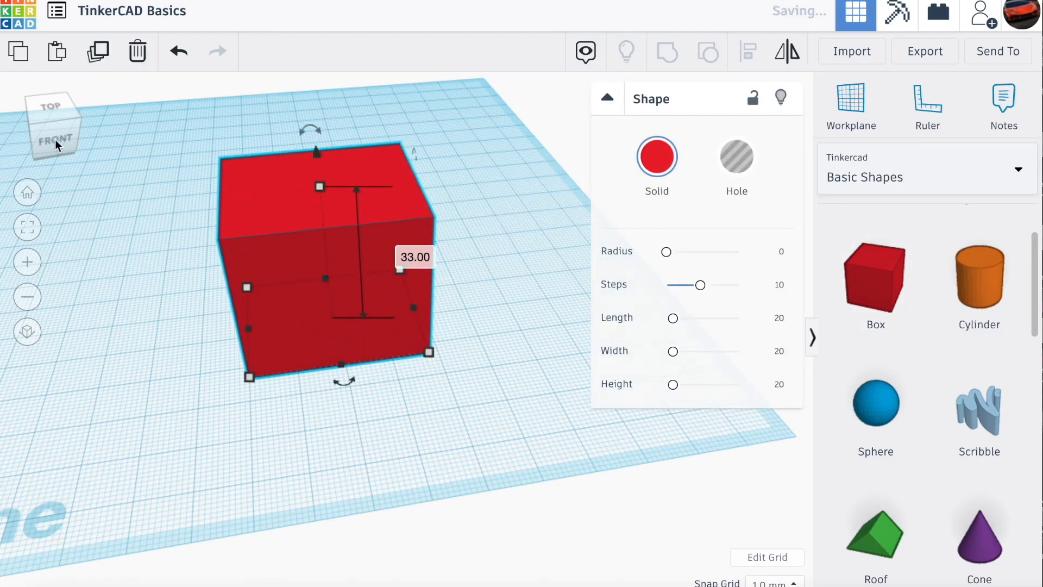
- Add an orange cylinder at the red box's left side and stretch it into an oval that passes through the box
left_click(45, 127)
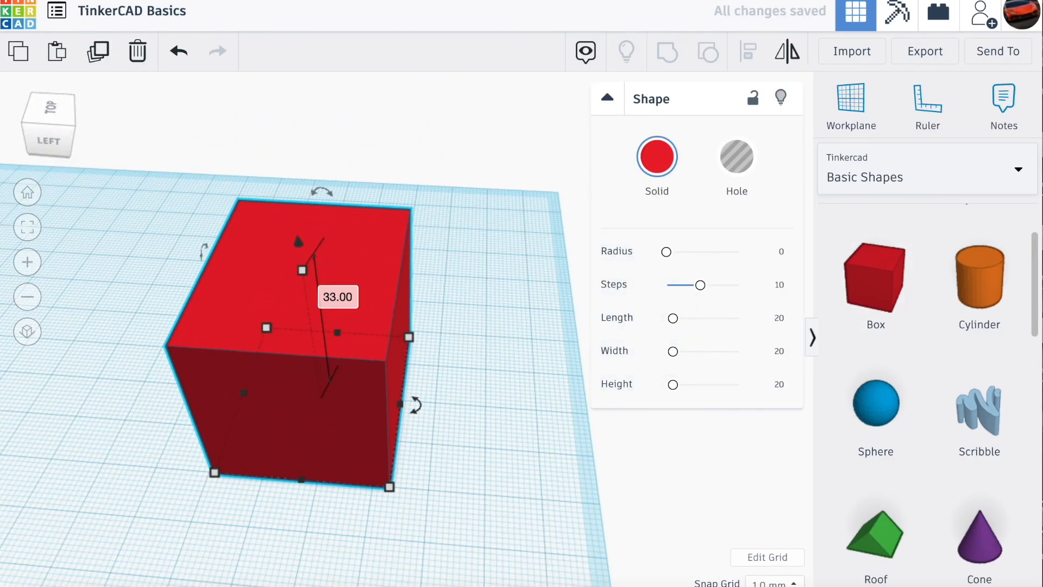
left_click_drag(970, 295, 299, 464)
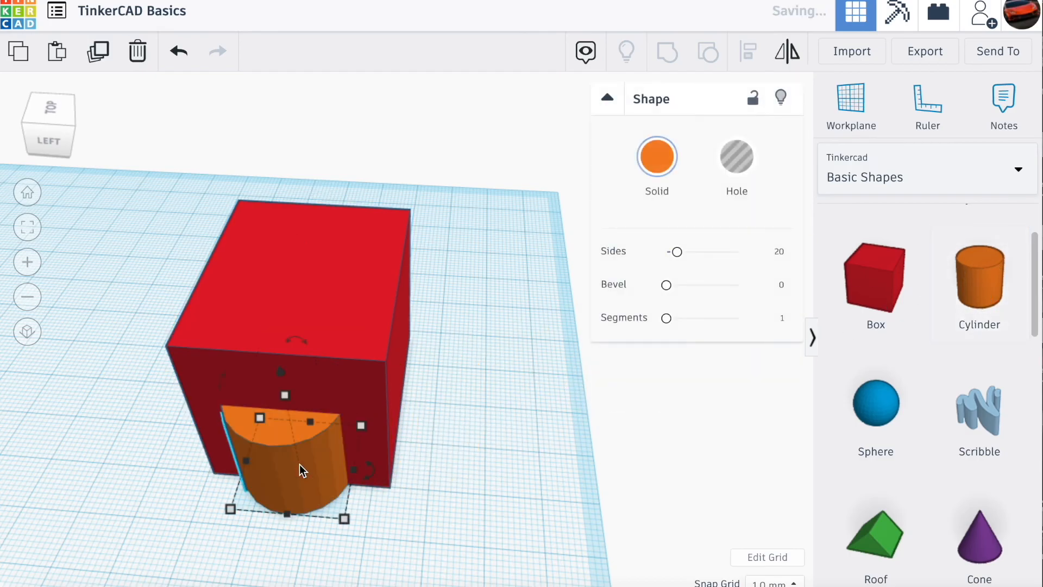
left_click_drag(308, 425, 355, 239)
- Turn the stretched orange cylinder into a hole shape
left_click(16, 124)
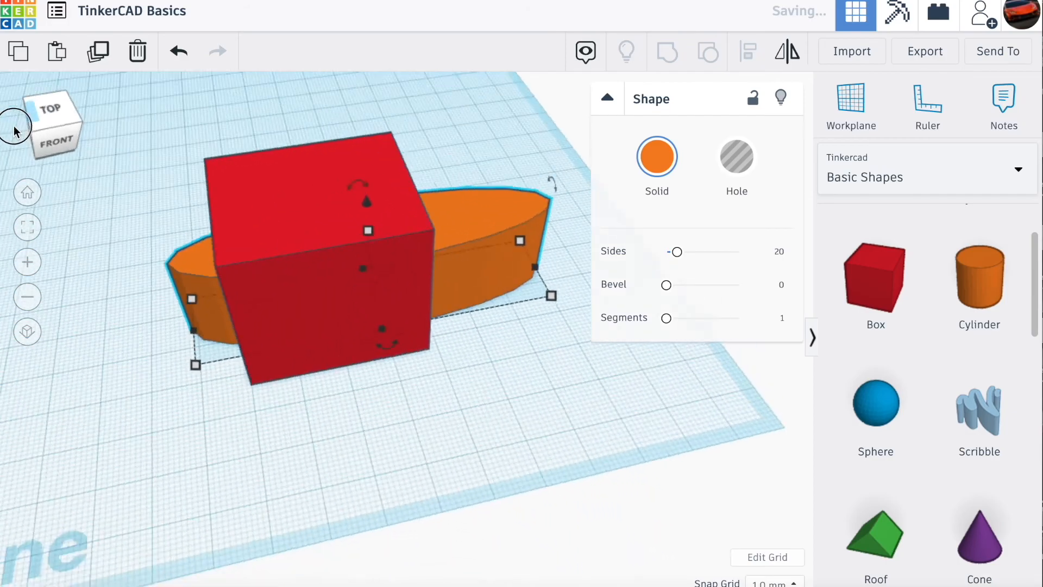
left_click(15, 127)
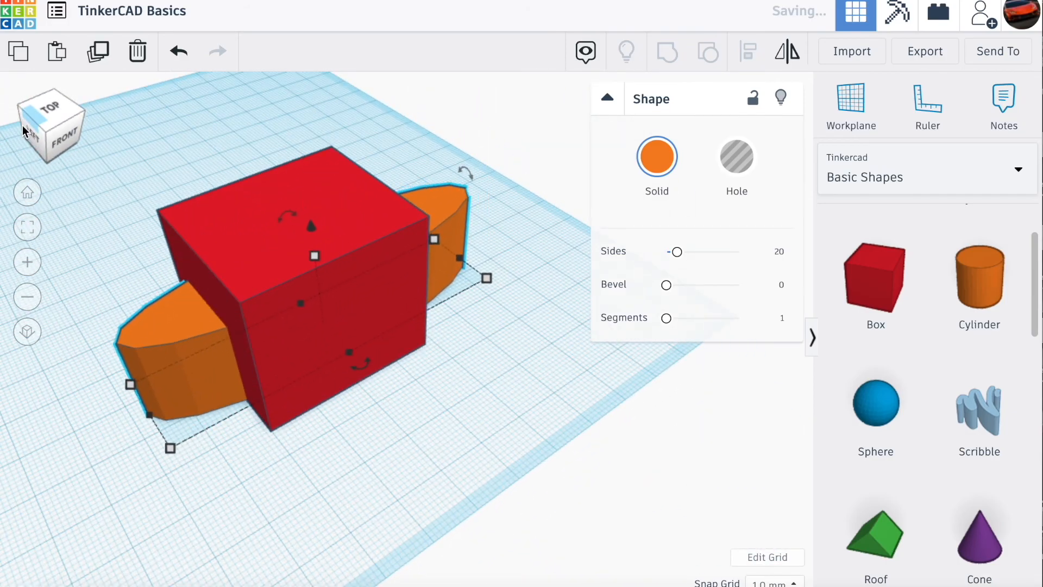
left_click(24, 137)
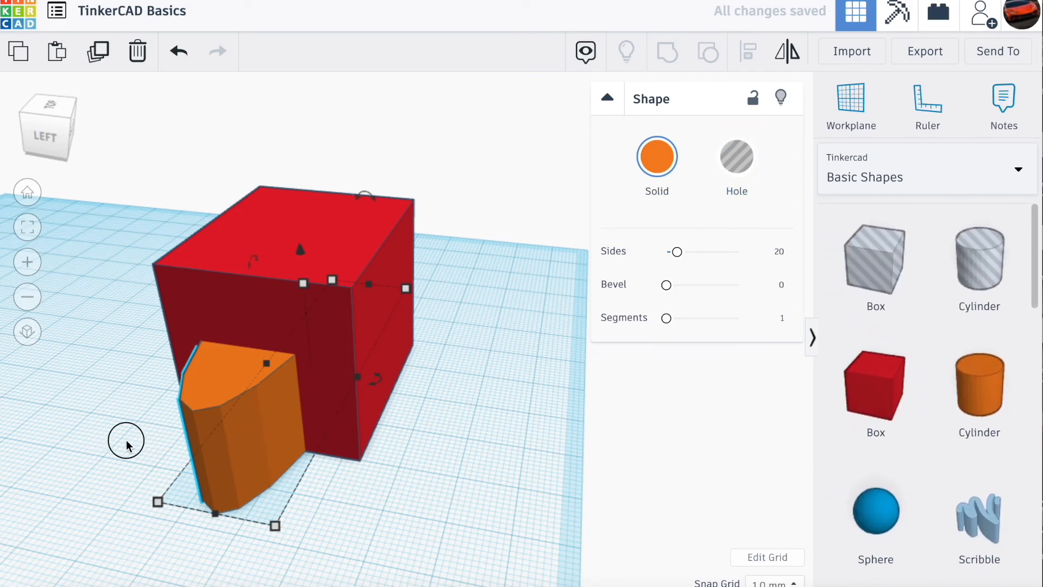
left_click(742, 162)
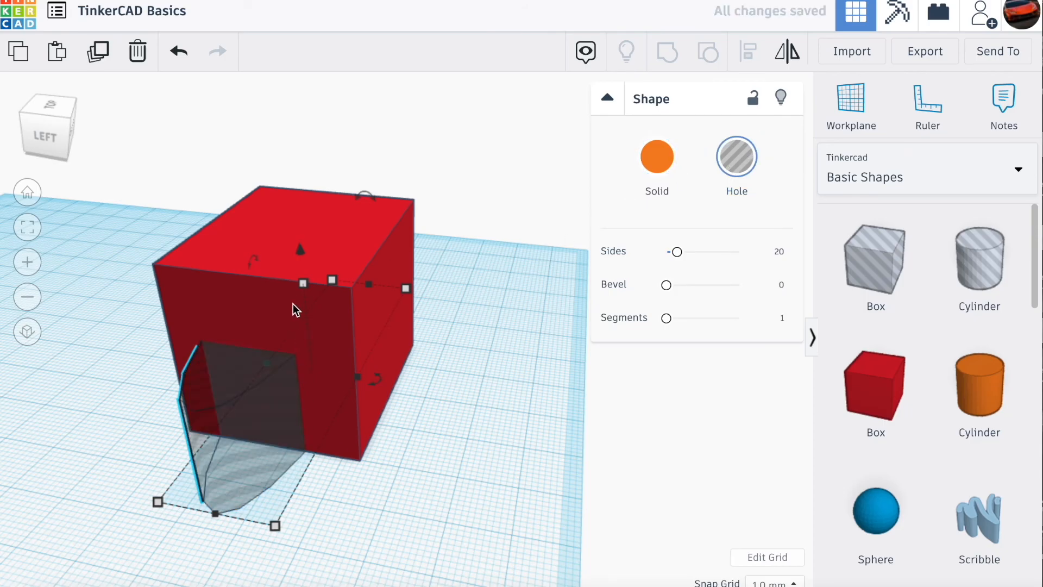
- Group the red box with the hole cylinder to cut an opening through the box, and clear the selection
mouse_move(45, 124)
left_mouse_down()
mouse_move(63, 123)
mouse_move(46, 124)
mouse_move(44, 137)
left_mouse_up()
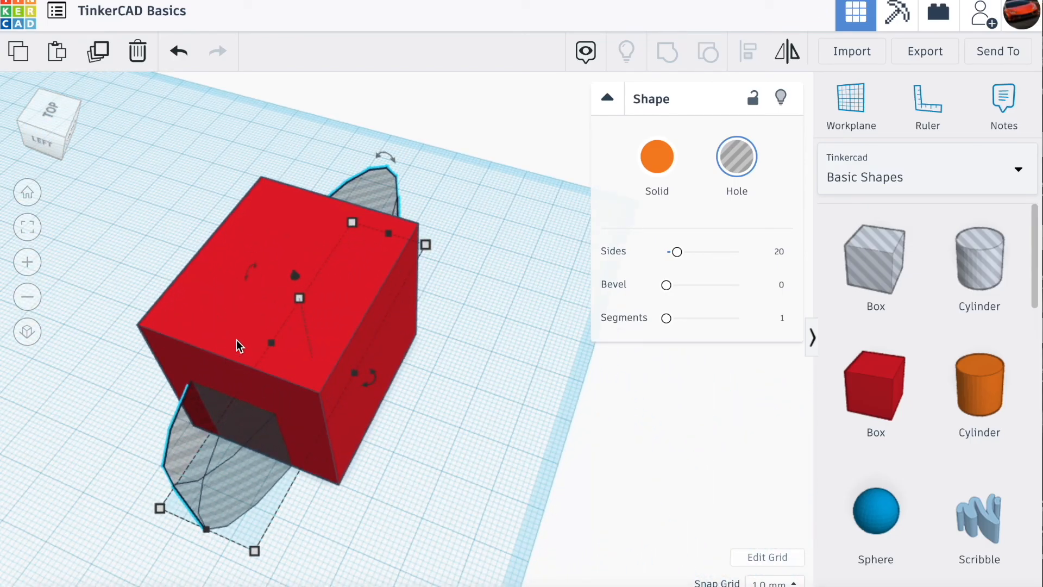
left_click(198, 317, "shift")
mouse_move(48, 119)
left_mouse_down()
mouse_move(62, 132)
mouse_move(86, 124)
mouse_move(56, 127)
left_mouse_up()
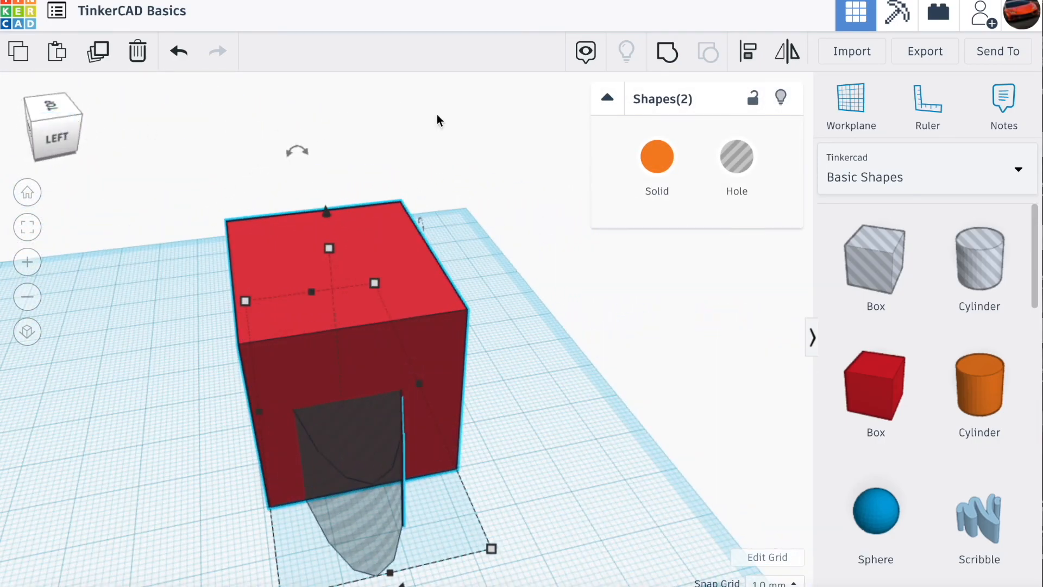
left_click(667, 55)
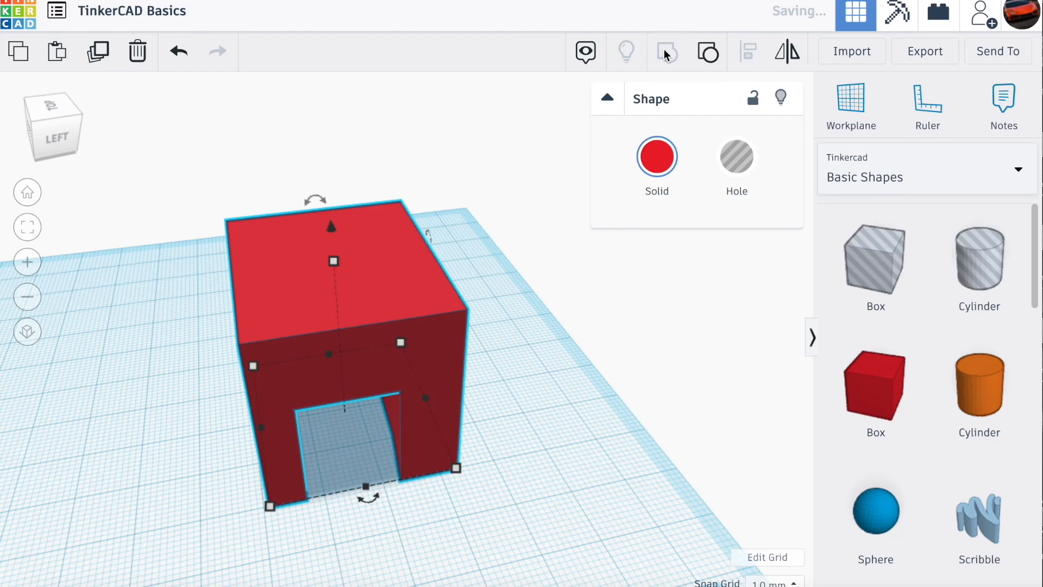
left_click(578, 379)
- Ungroup the cut box back into its separate shapes and delete the hole cylinder
left_click(40, 133)
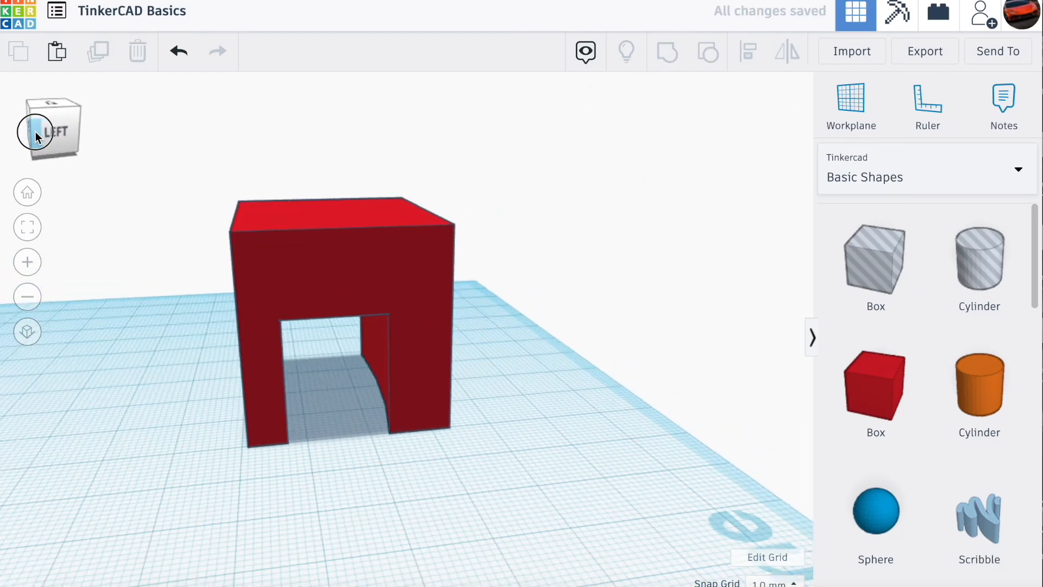
left_click_drag(32, 131, 139, 131)
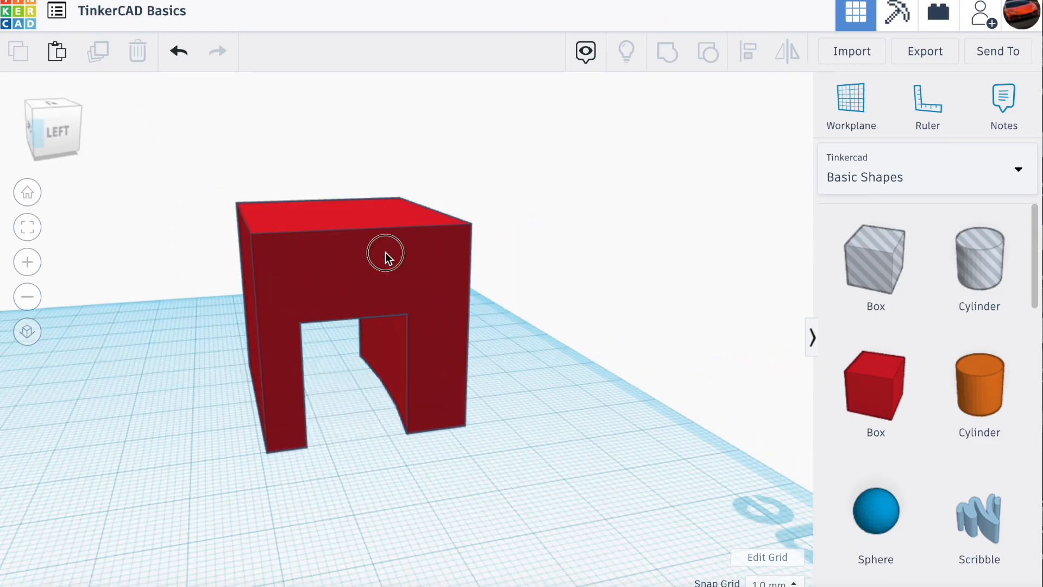
left_click(386, 256)
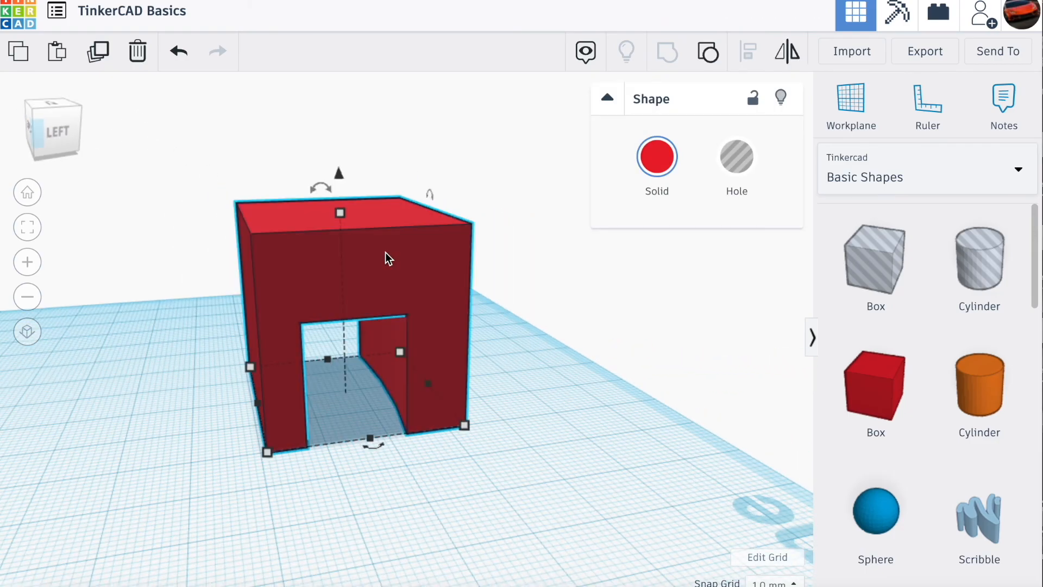
left_click(709, 57)
left_click(568, 408)
left_click(352, 452)
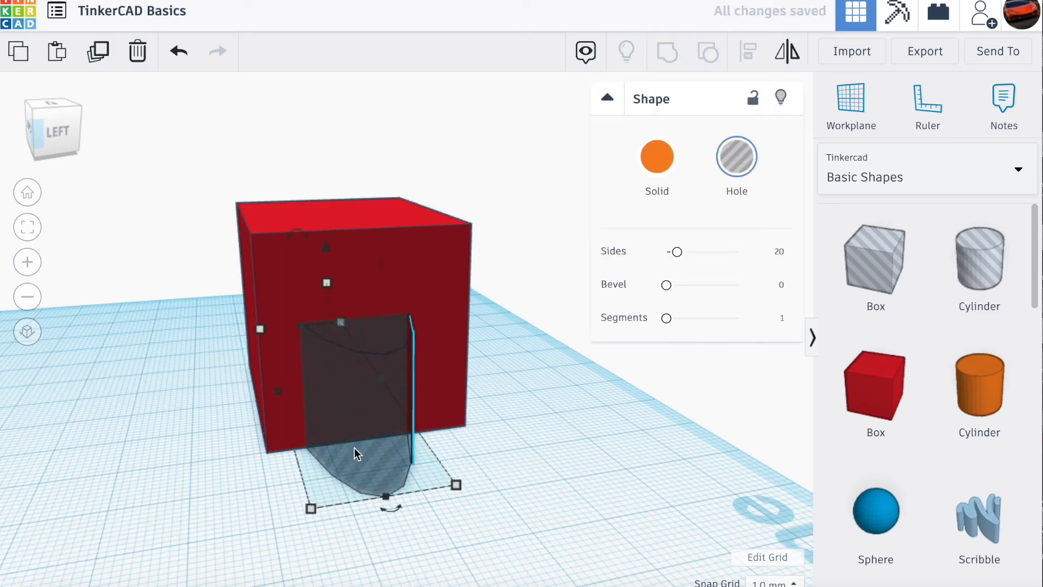
left_click_drag(353, 453, 378, 446)
key("Delete")
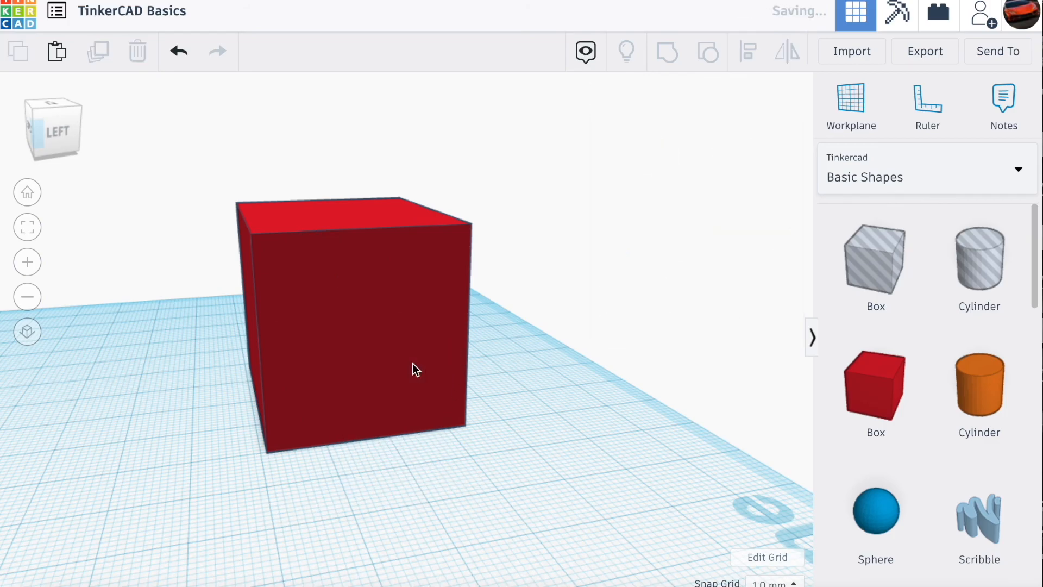
- Delete the remaining red box to clear the workplane
left_click_drag(28, 133, 89, 137)
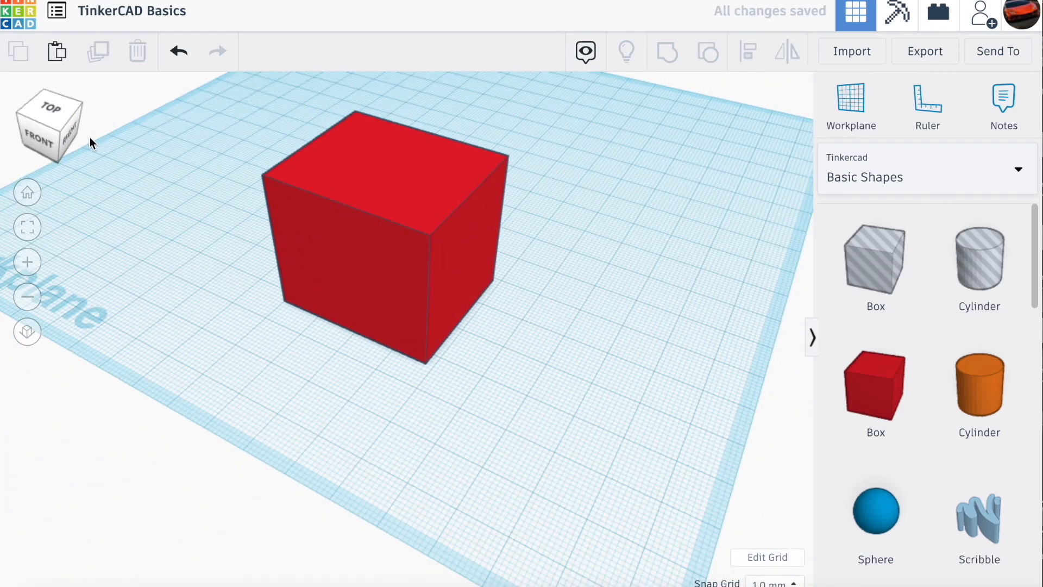
mouse_move(51, 117)
left_mouse_down()
mouse_move(114, 121)
mouse_move(67, 123)
left_mouse_up()
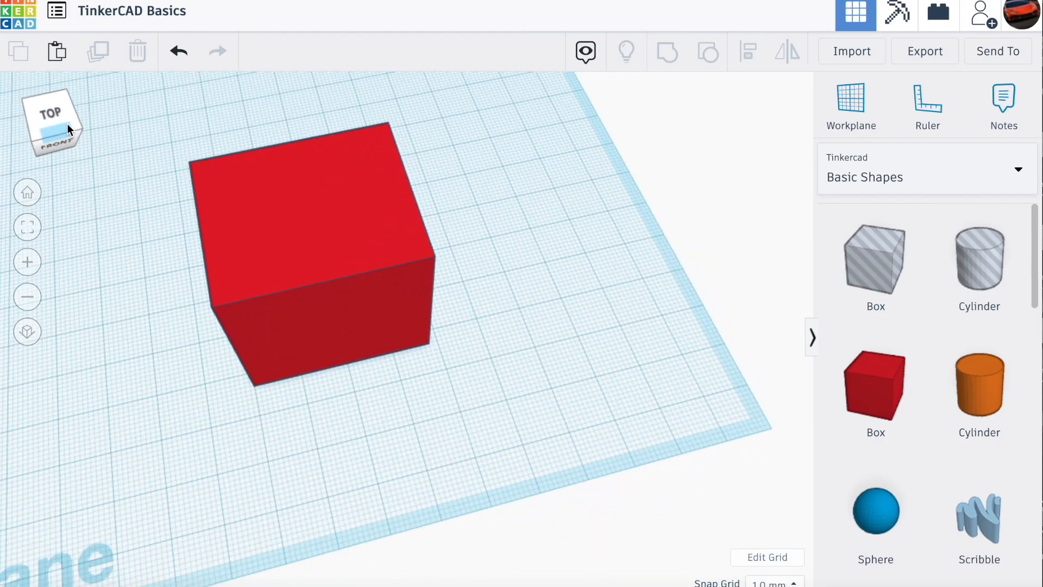
left_click(460, 375)
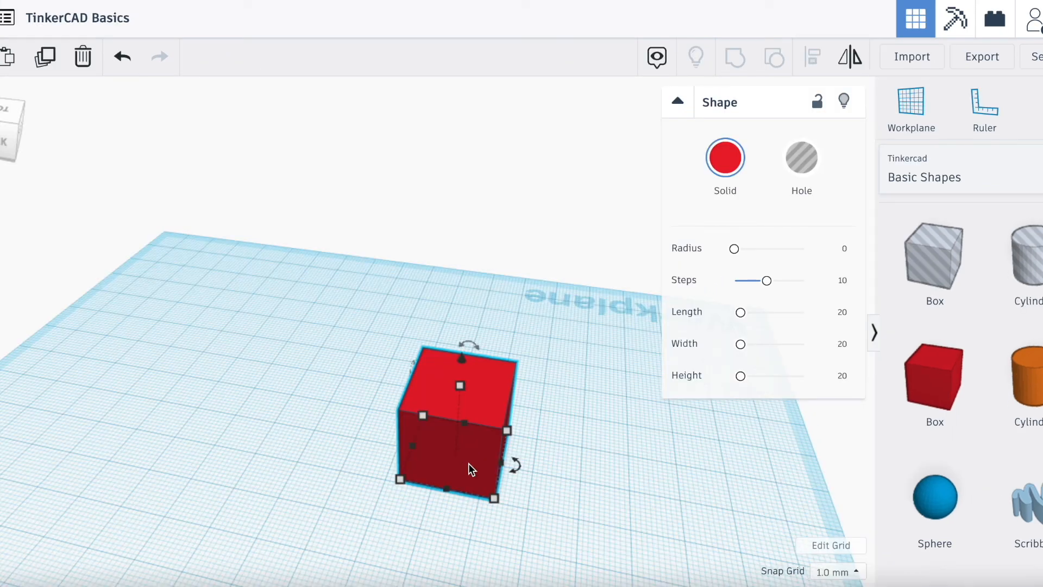
- Place a new red box at its default 20 mm size on the empty workplane
left_click(6, 144)
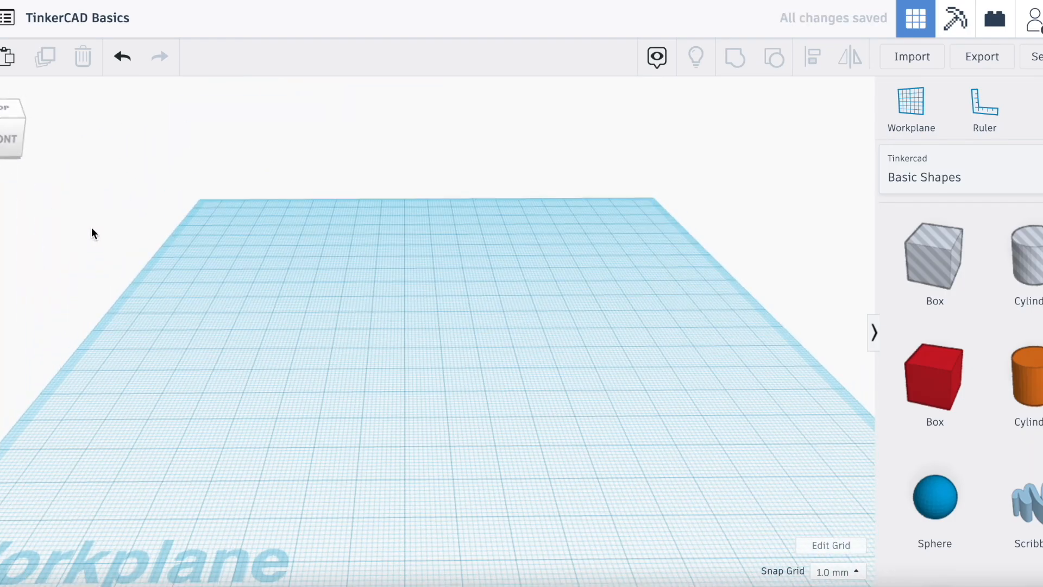
scroll(92, 228, "down", 3)
scroll(92, 228, "up", 3)
scroll(92, 228, "down", 3)
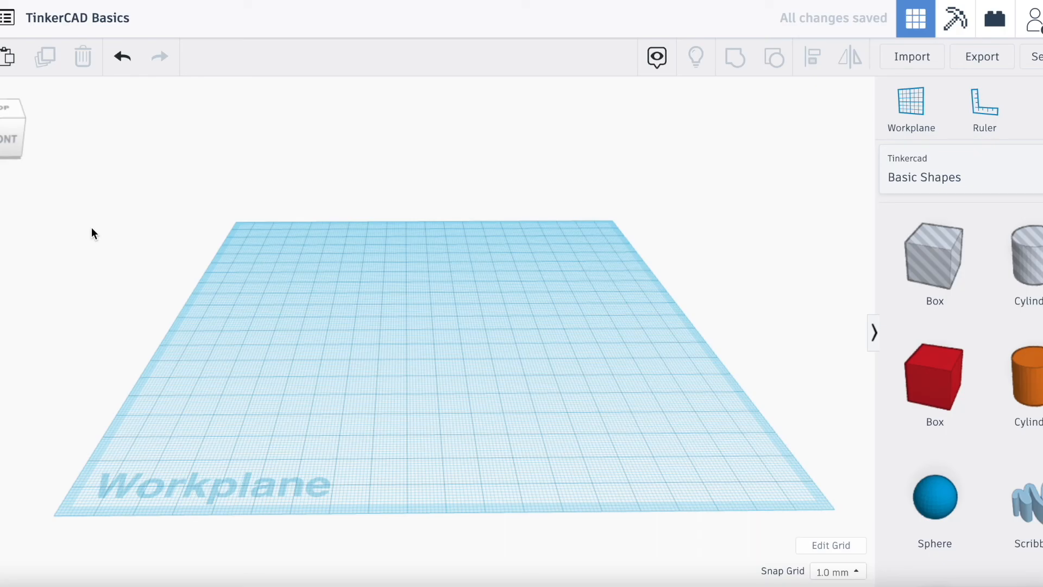
scroll(228, 274, "up", 2)
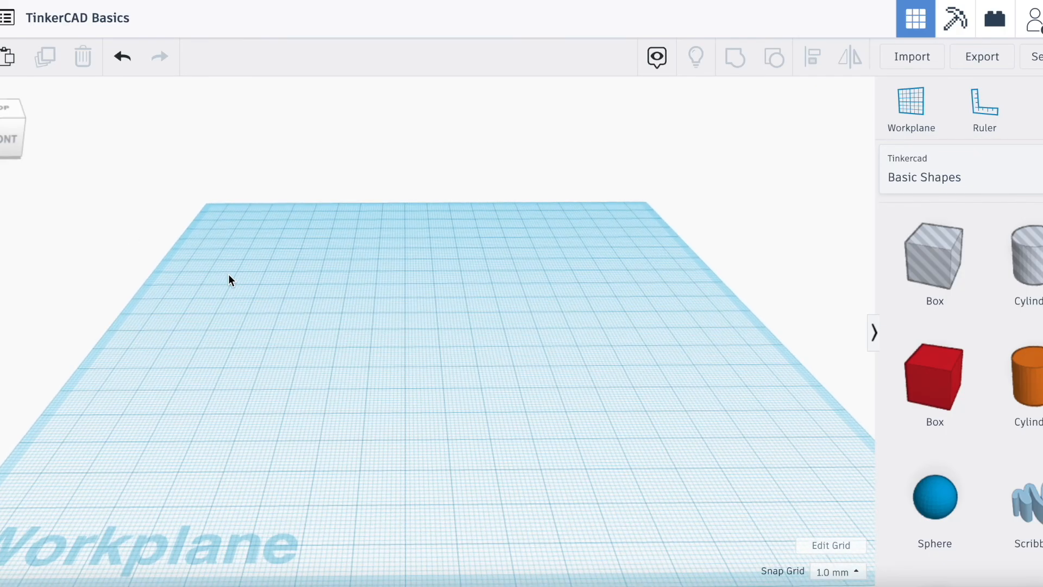
left_click_drag(900, 400, 366, 379)
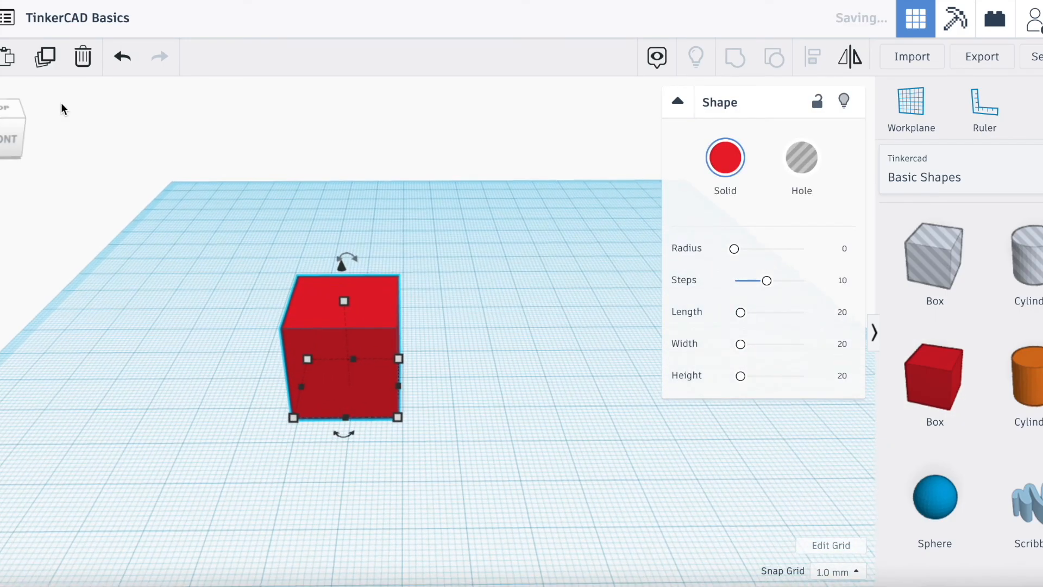
- Stretch the new red box's base from its back corner to about 87 mm wide and 49 mm deep
left_click(9, 127)
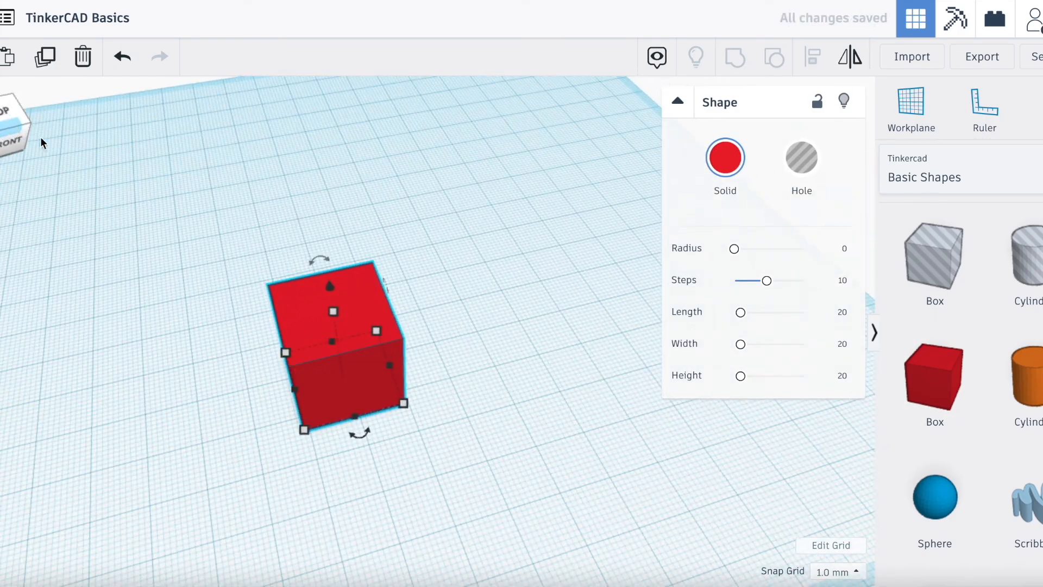
scroll(217, 229, "down", 5)
mouse_move(387, 336)
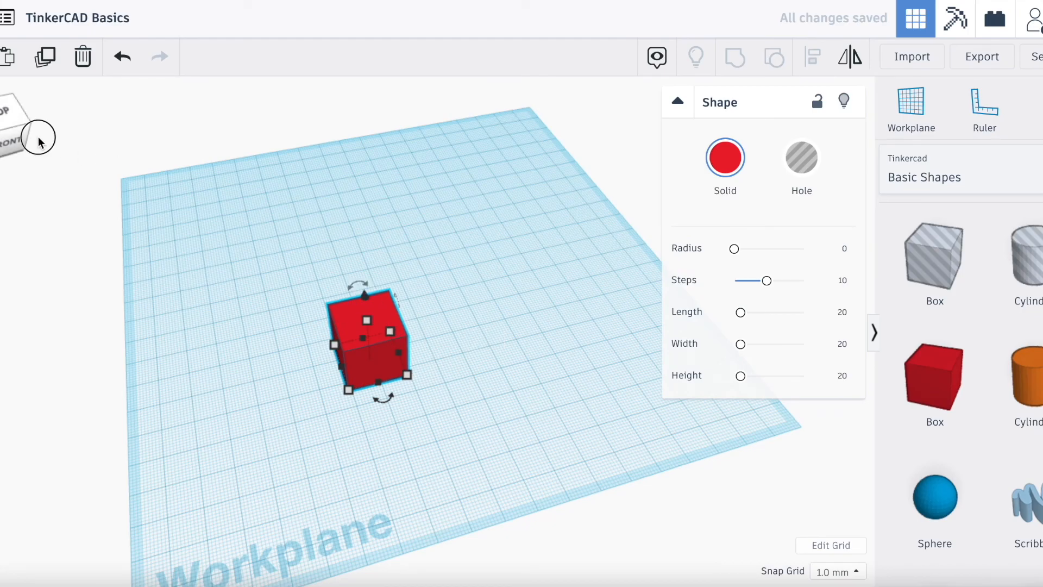
mouse_move(8, 130)
left_mouse_down()
mouse_move(25, 131)
mouse_move(5, 117)
mouse_move(0, 132)
left_mouse_up()
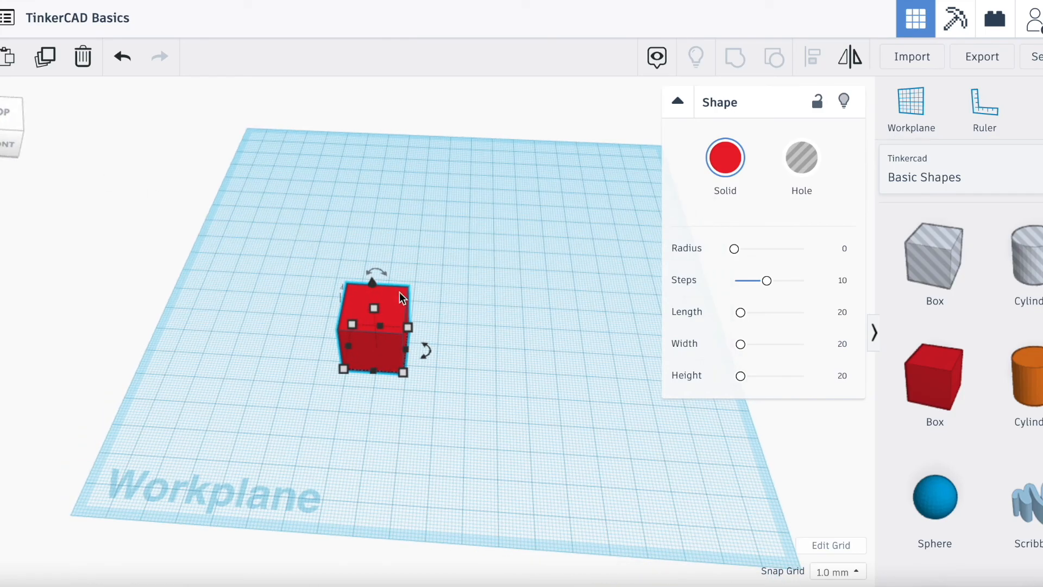
left_click_drag(410, 330, 593, 284)
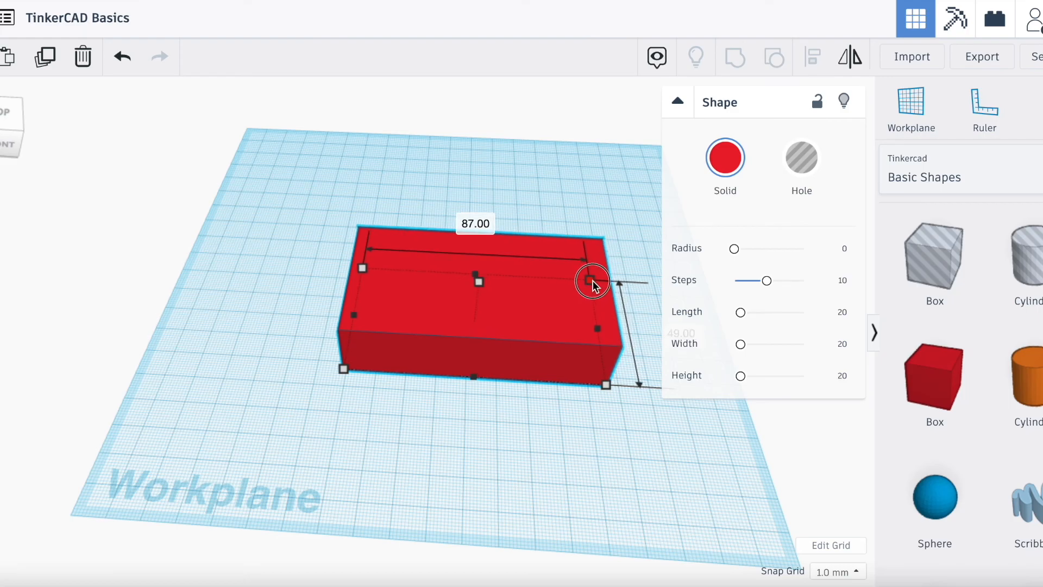
- Raise the stretched red box's height to about 40 mm
scroll(504, 290, "up", 2)
mouse_move(12, 144)
left_mouse_down()
mouse_move(0, 139)
mouse_move(23, 146)
left_mouse_up()
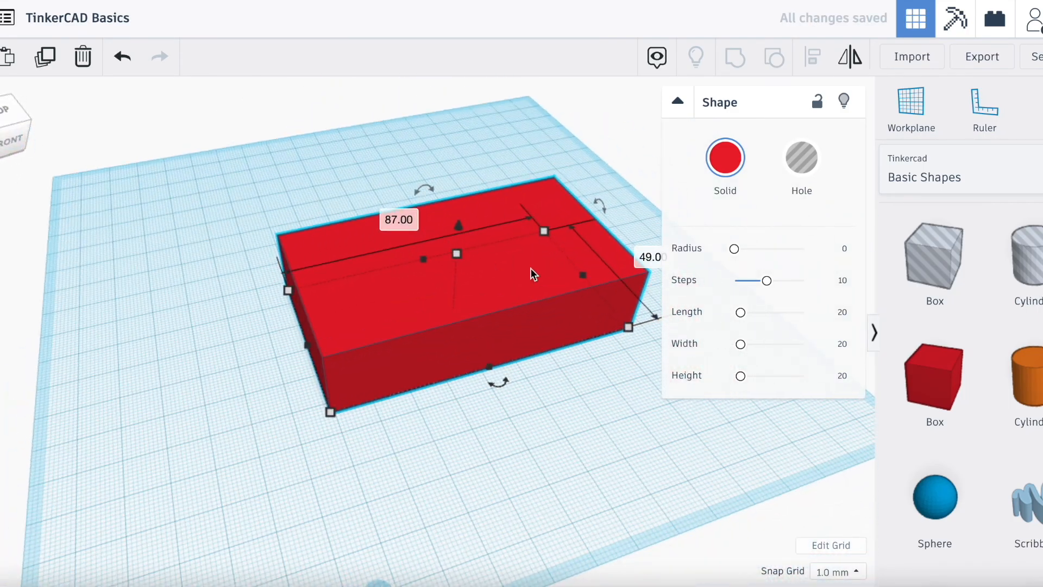
left_click_drag(456, 259, 475, 185)
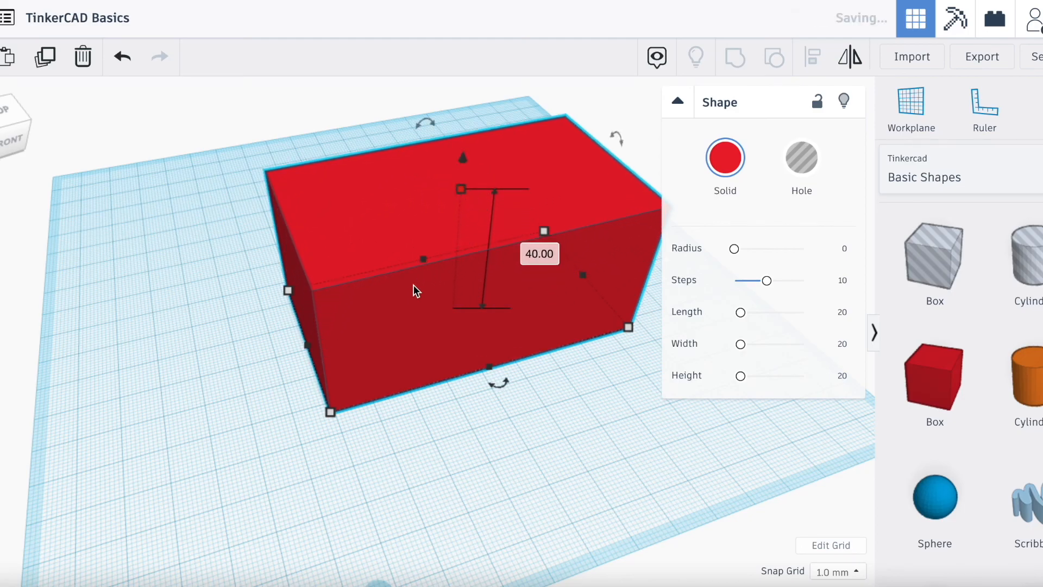
- Shift the large red box about 15 mm to the left and 4 mm in depth on the workplane
scroll(413, 298, "down", 3)
left_click_drag(1, 128, 16, 111)
left_click_drag(385, 317, 356, 327)
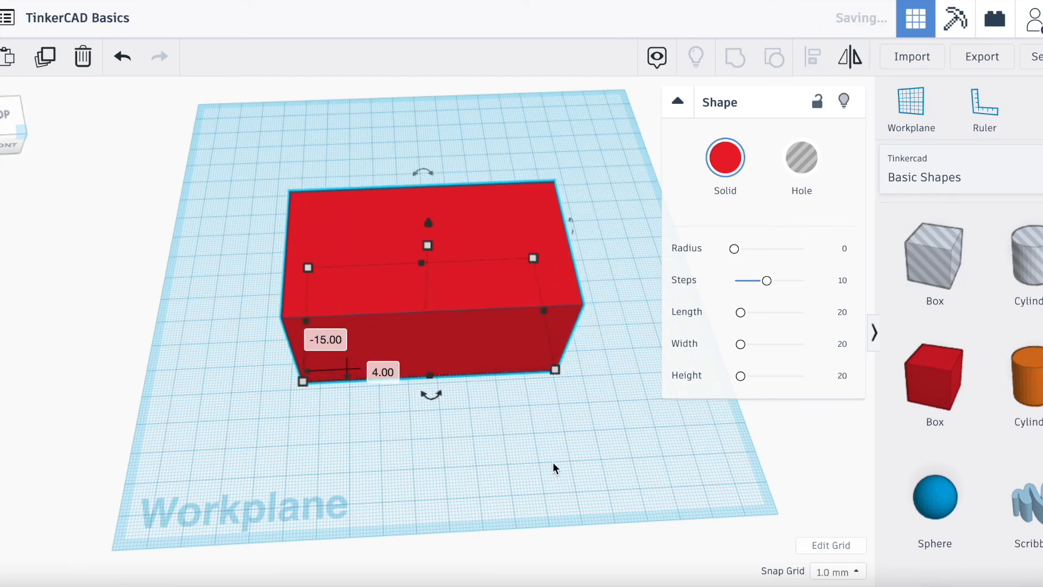
- Duplicate the red box and offset the copy about 3 mm to the right and 1 mm in depth
left_click(555, 469)
left_click(413, 312)
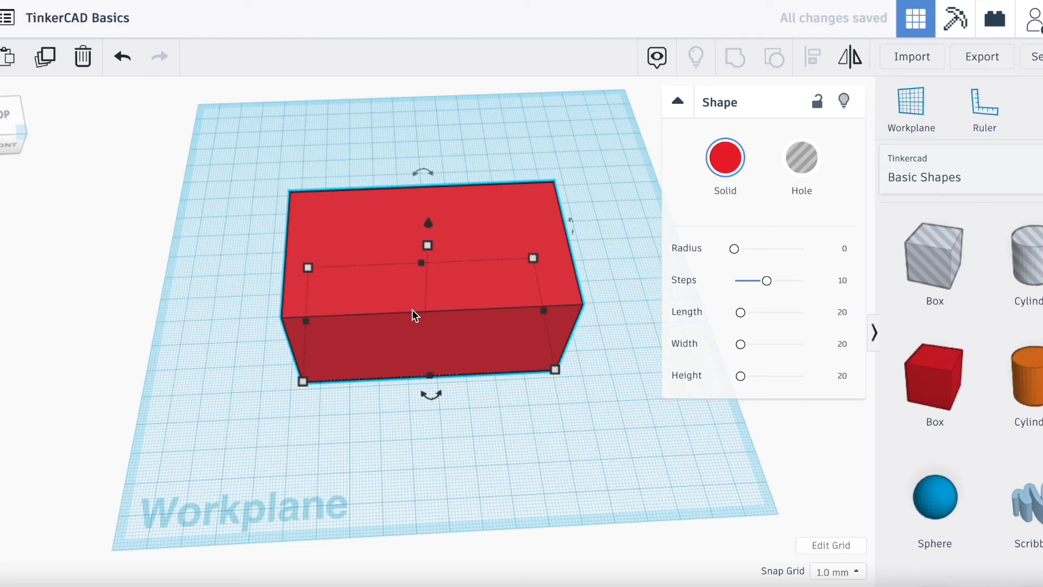
mouse_move(477, 323)
left_mouse_down()
mouse_move(470, 426)
mouse_move(479, 445)
mouse_move(464, 380)
mouse_move(468, 326)
left_mouse_up()
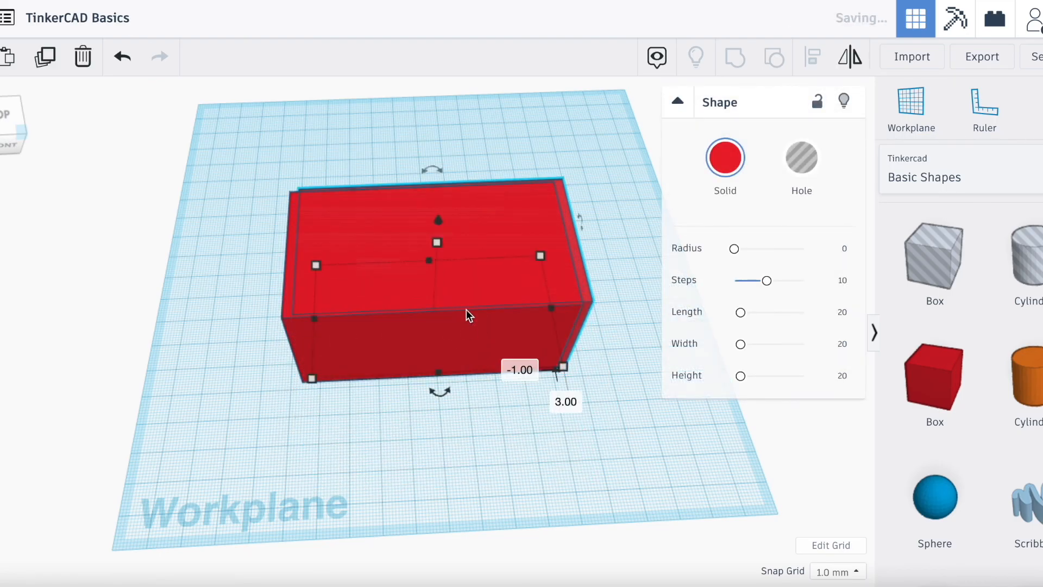
scroll(467, 269, "up", 3)
scroll(576, 370, "down", 3)
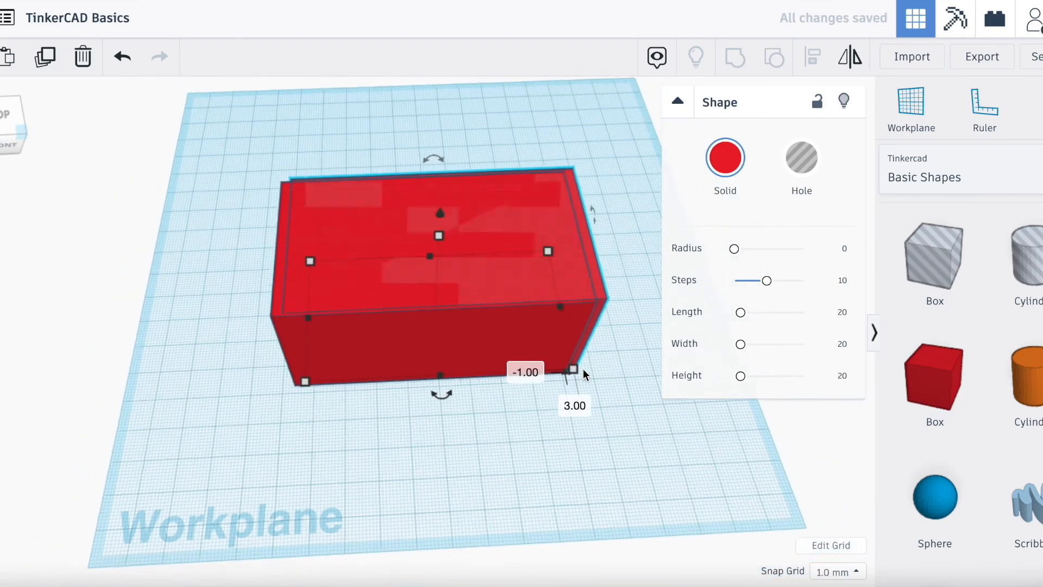
- Narrow the copied box to about 79 mm and pull its back edge forward so it sits inside the original box's outline
left_click(541, 311)
left_click_drag(534, 311, 530, 318)
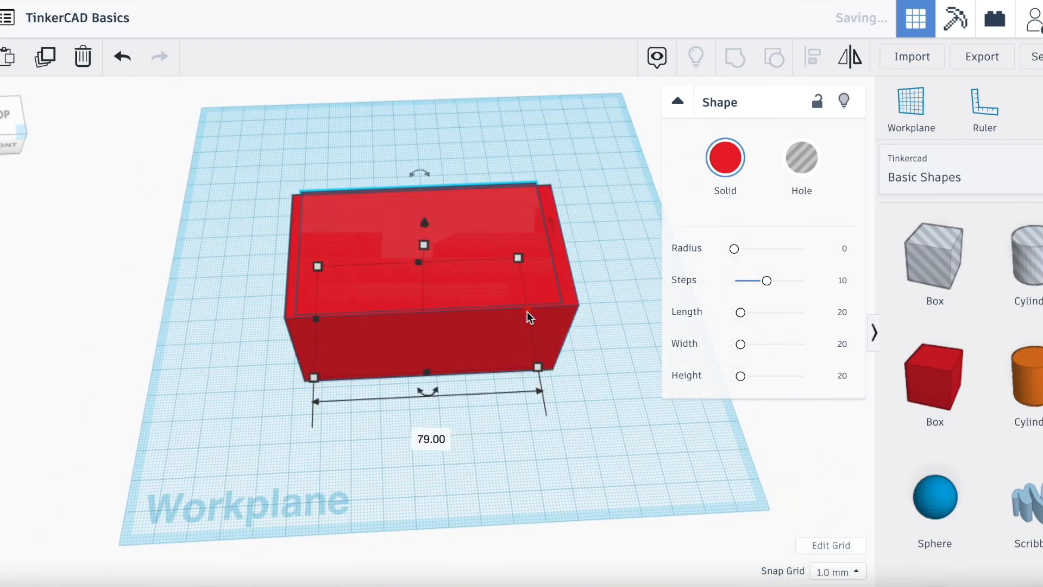
left_click_drag(419, 263, 418, 285)
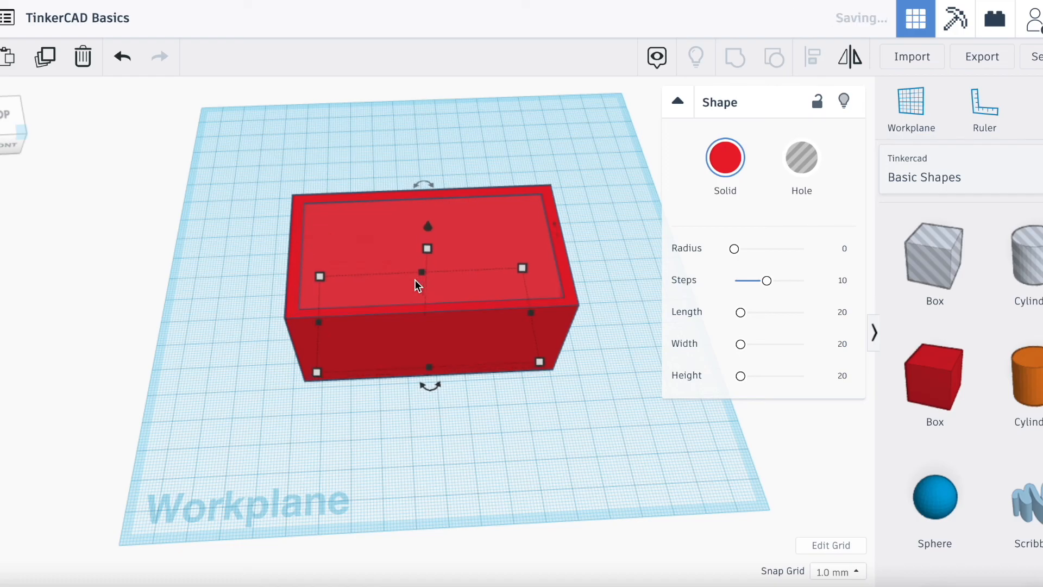
- Turn the inner box into a hole and extend its height slightly above the outer red box
mouse_move(427, 247)
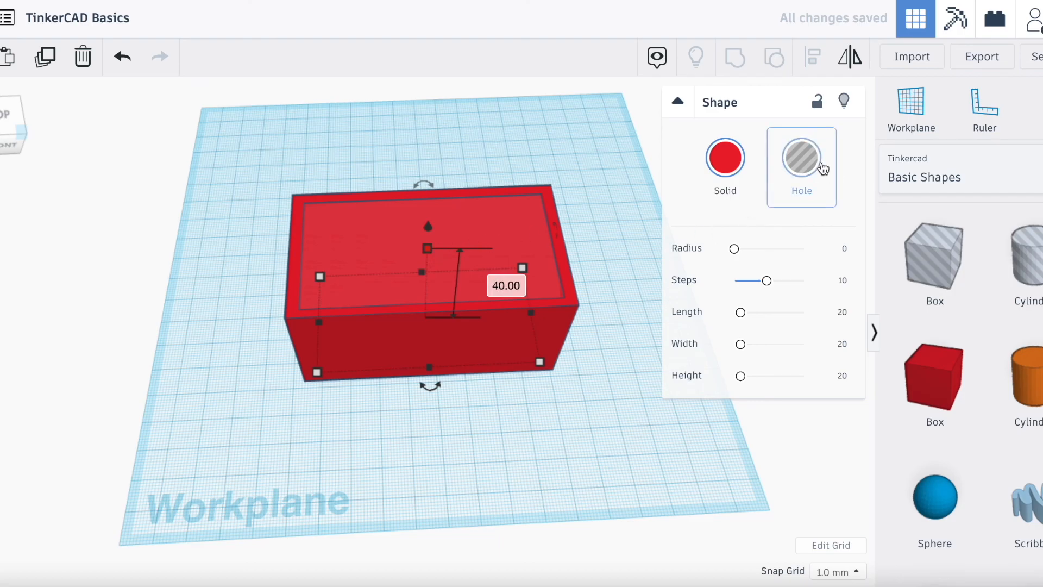
left_click(822, 167)
scroll(374, 244, "up", 5)
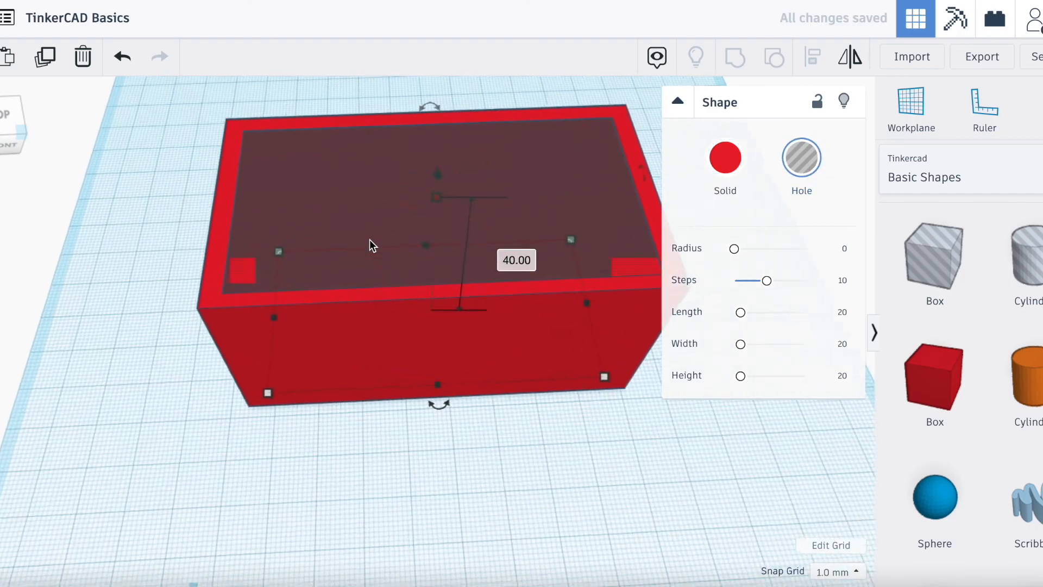
scroll(455, 233, "down", 5)
mouse_move(427, 250)
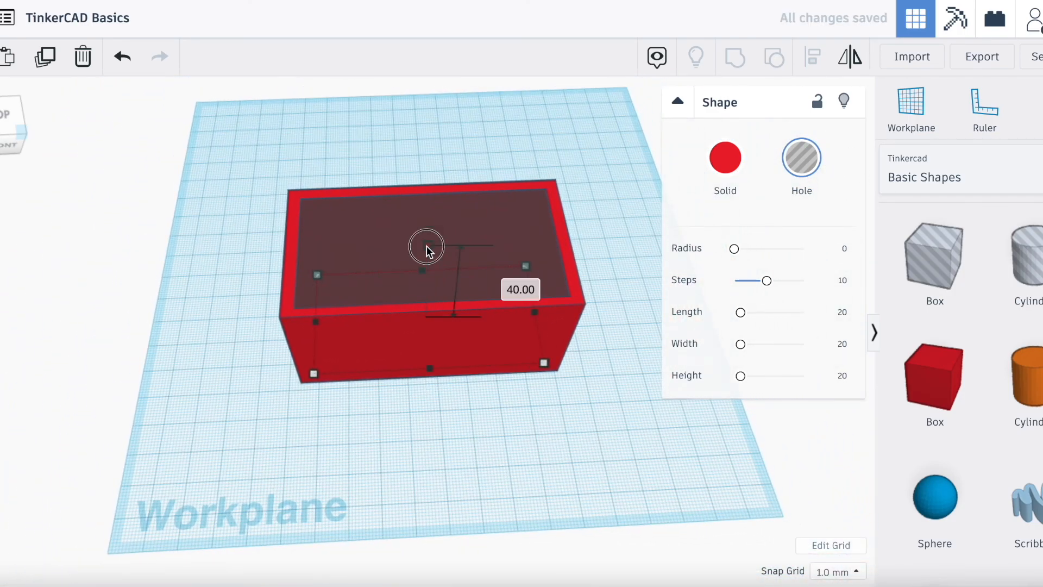
left_click_drag(427, 246, 428, 233)
left_click(292, 446)
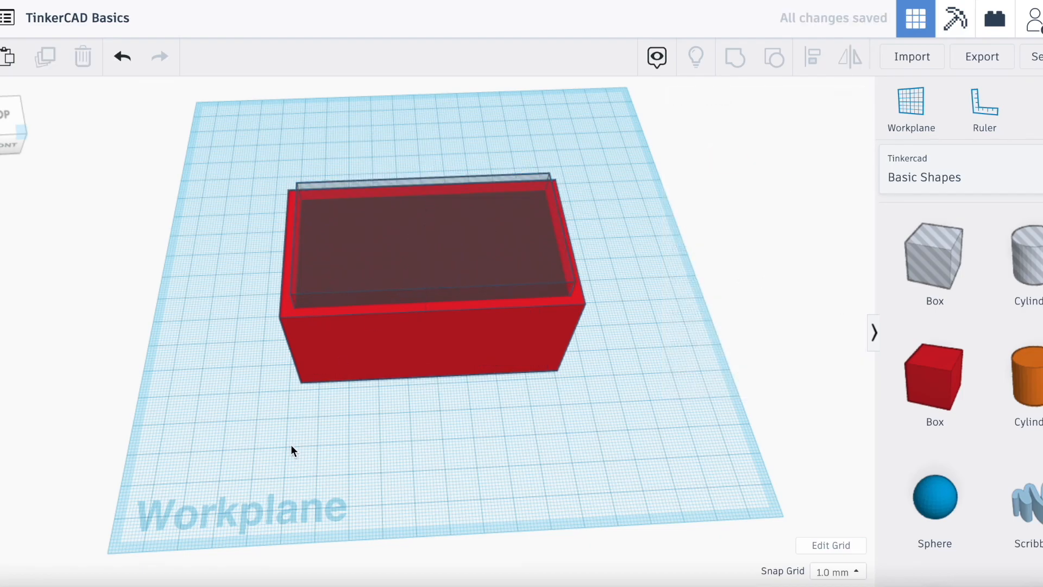
- Group the outer red box with the inner hole box to hollow it out into four walls
left_click(307, 355)
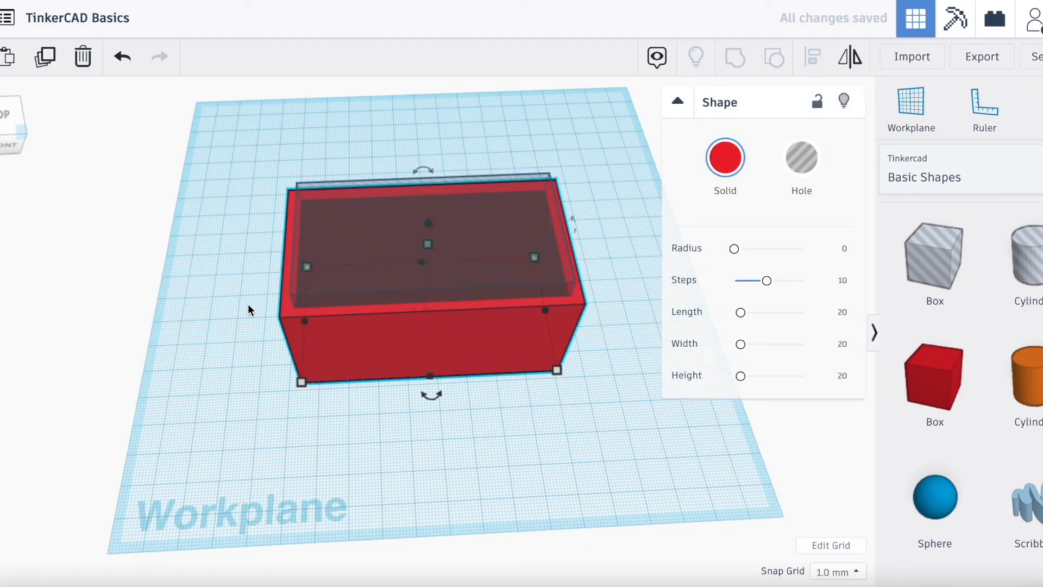
left_click(379, 223, "shift")
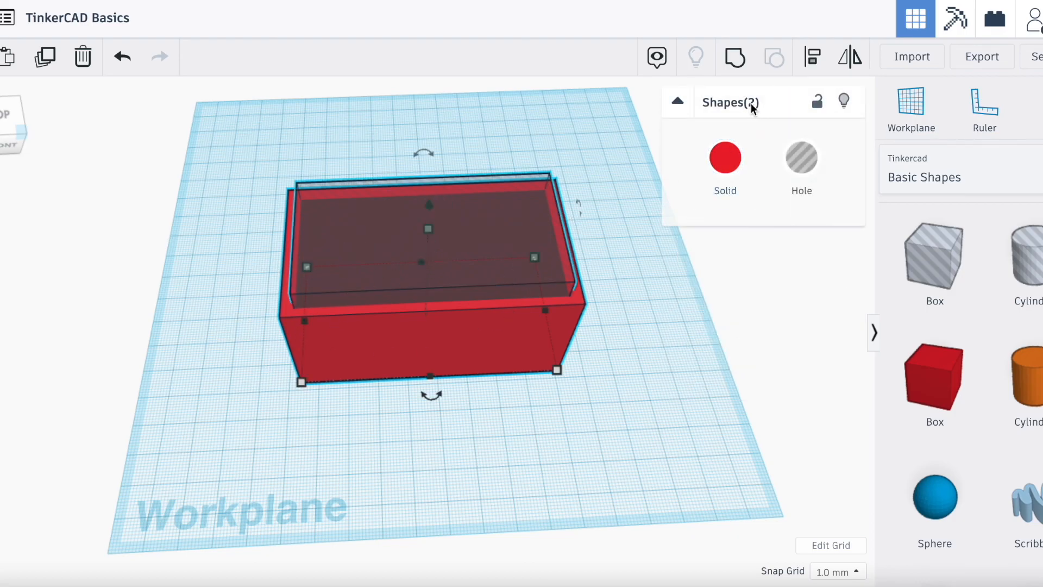
left_click(725, 58)
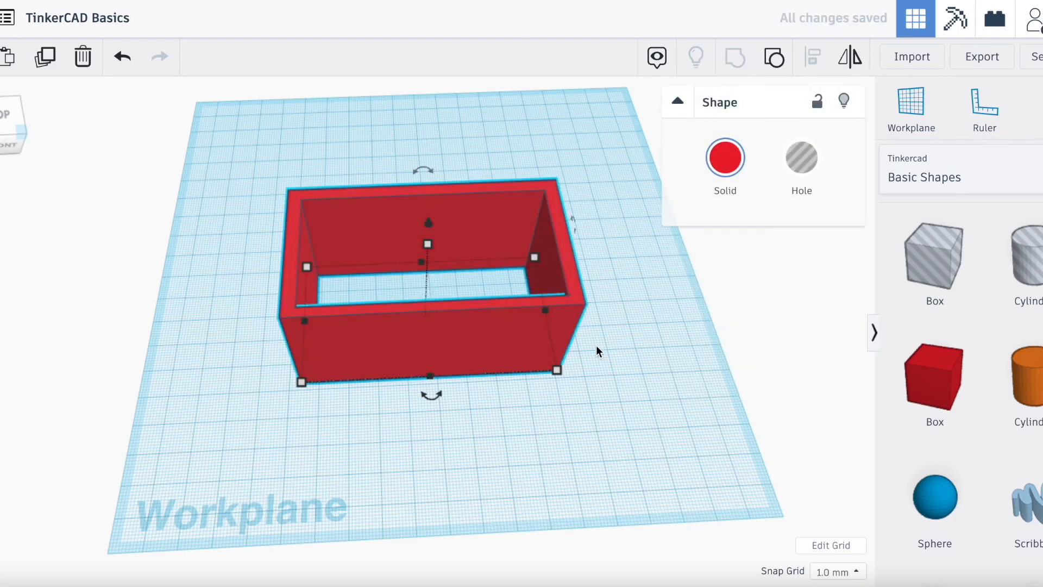
left_click(598, 353)
- Place a 20 mm hole box through the left part of the hollow box's front wall
left_click_drag(8, 128, 119, 123)
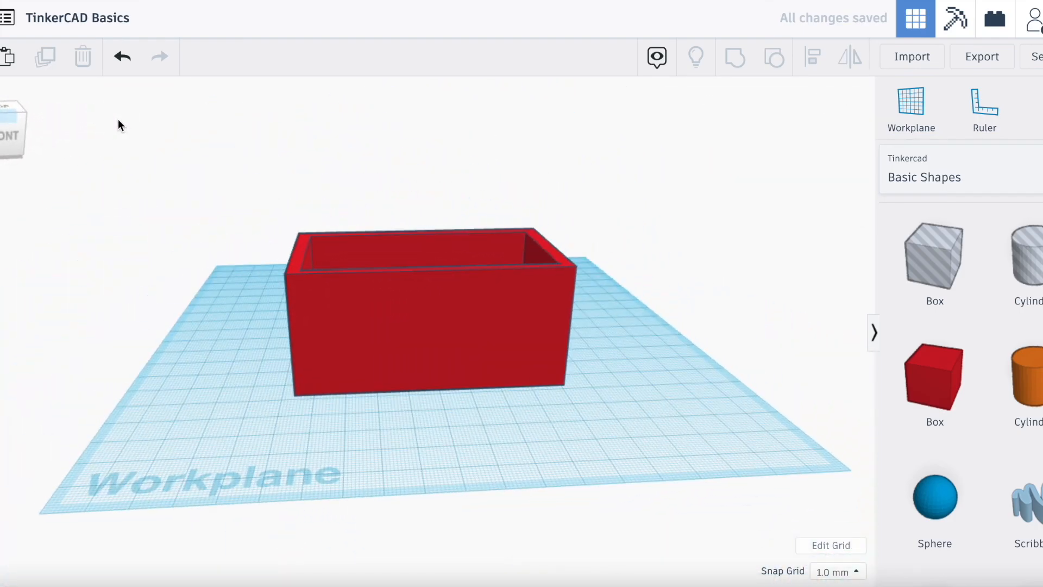
scroll(298, 279, "up", 3)
scroll(298, 282, "up", 3)
scroll(324, 283, "down", 3)
scroll(481, 280, "down", 2)
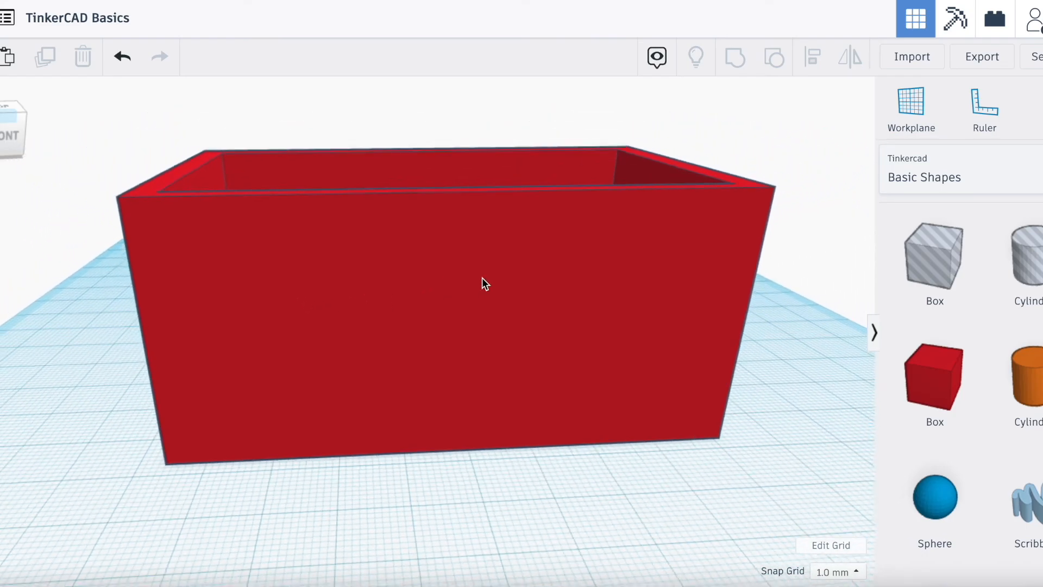
left_click_drag(950, 272, 308, 456)
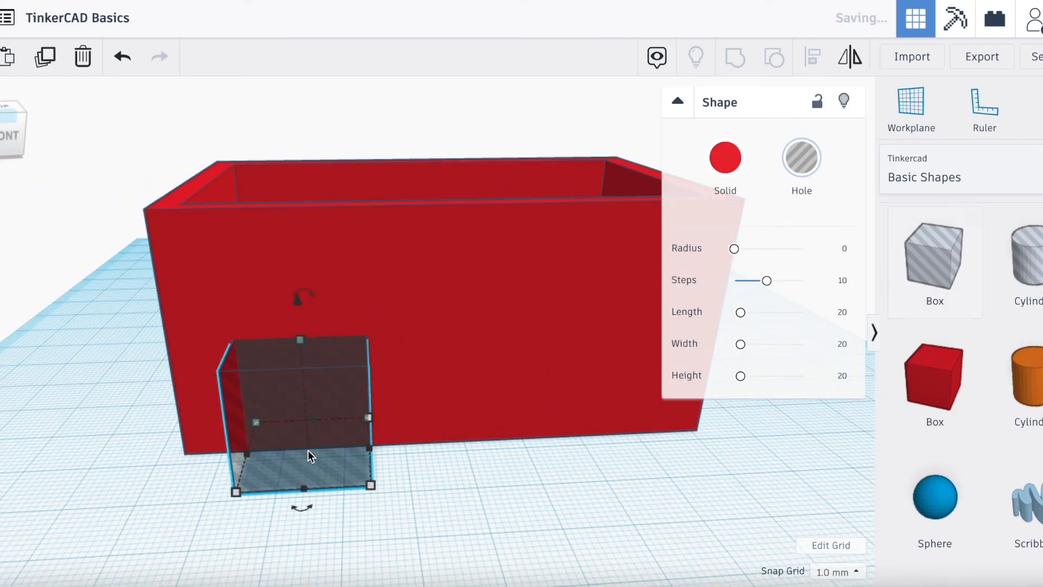
- Raise the hole box's height to about 36 mm to form a doorway
scroll(310, 454, "down", 2)
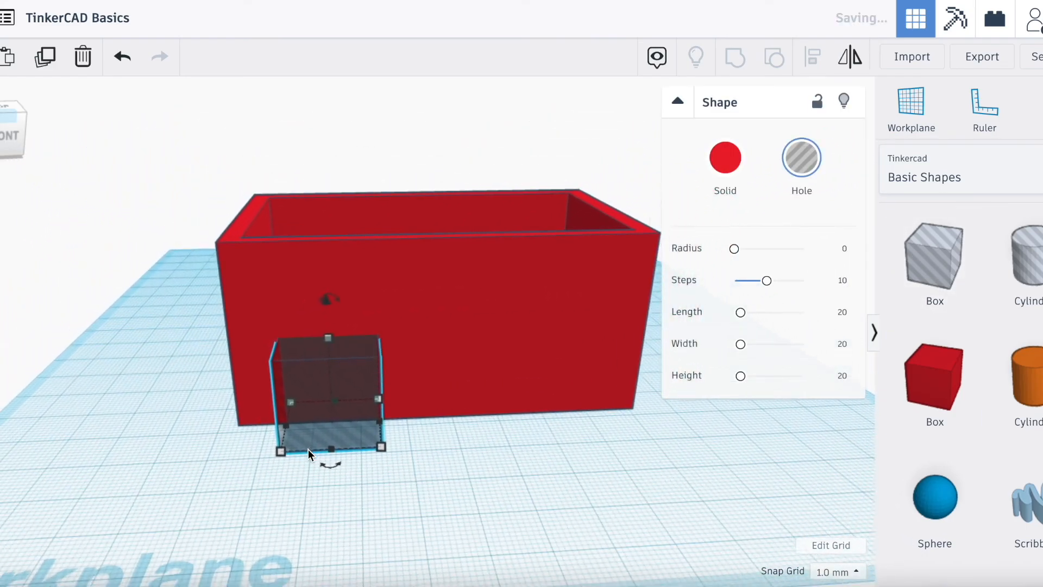
left_click(328, 336)
left_click_drag(329, 333, 342, 270)
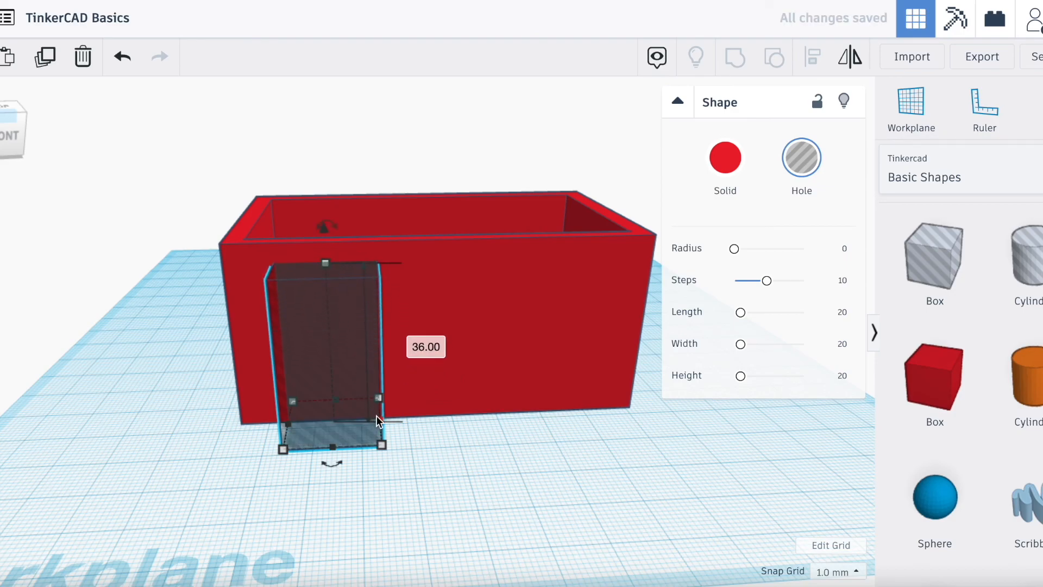
- Place a second hole box through the right part of the front wall and lift it about 16 mm as a window
left_click_drag(934, 255, 504, 412)
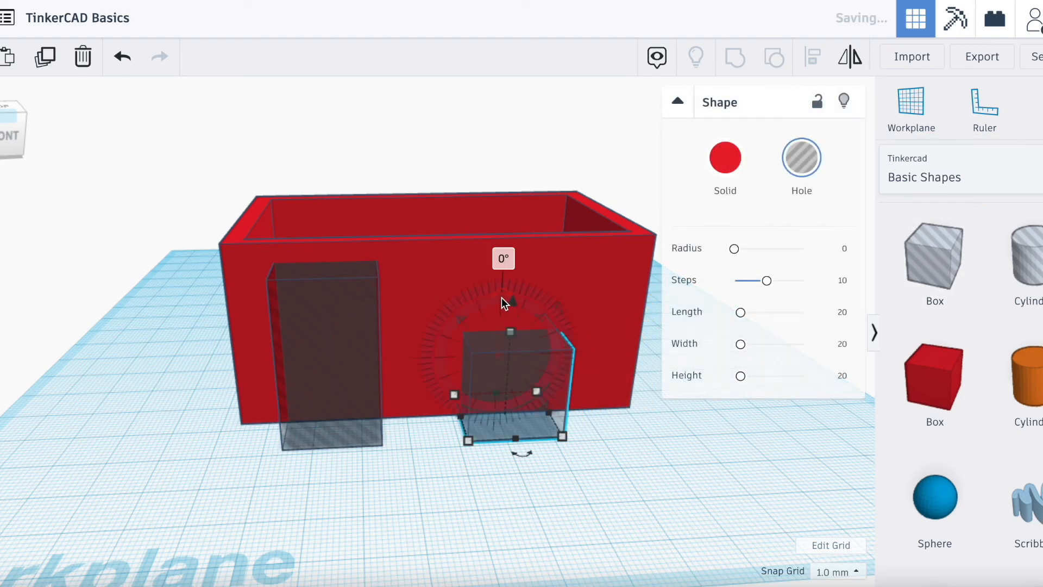
left_click_drag(513, 303, 536, 227)
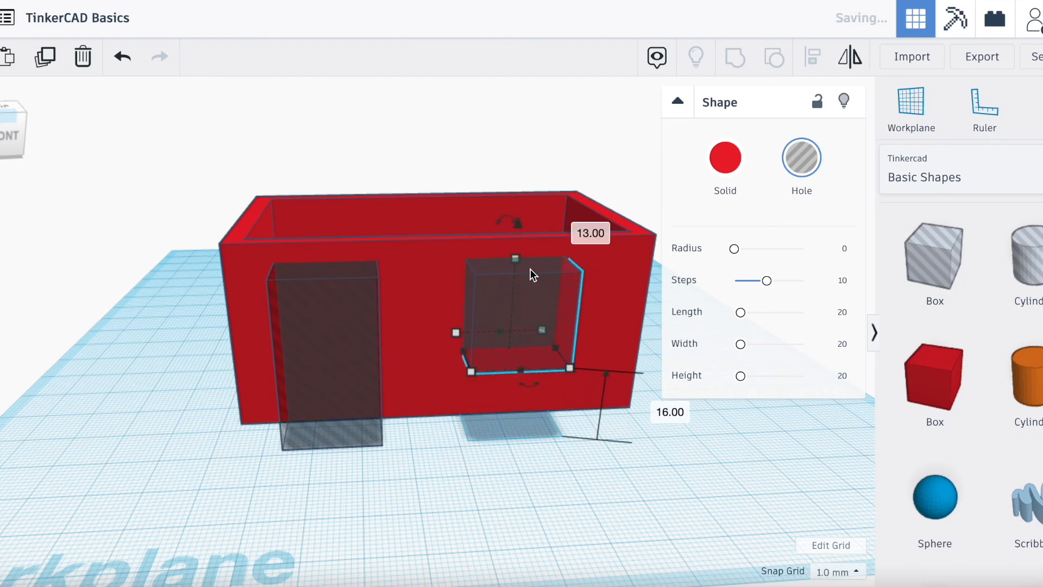
- Group the door hole, the window hole and the red walls to cut both openings
left_click(322, 348)
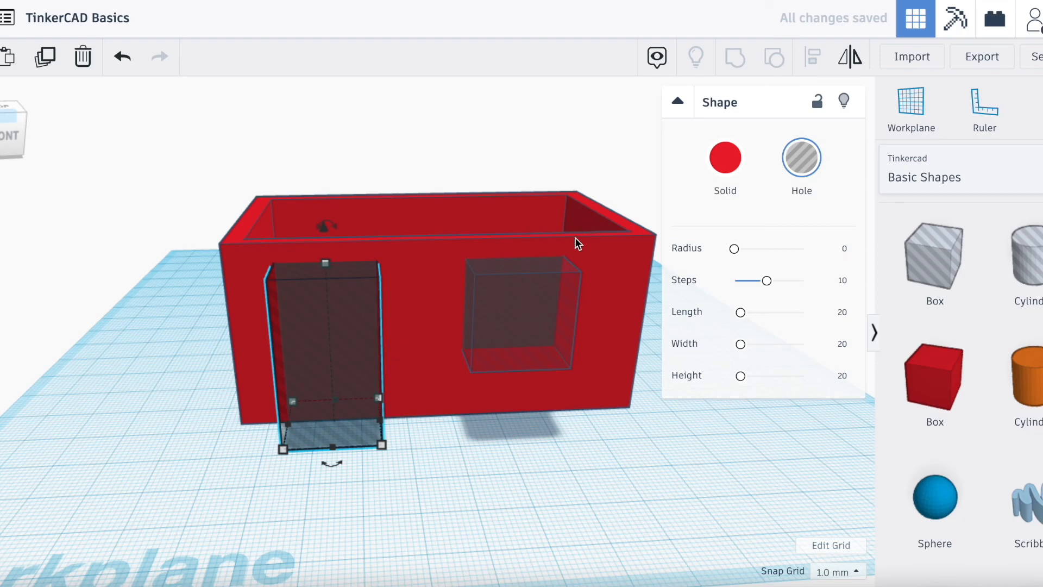
left_click(541, 318, "shift")
left_click(445, 330, "shift")
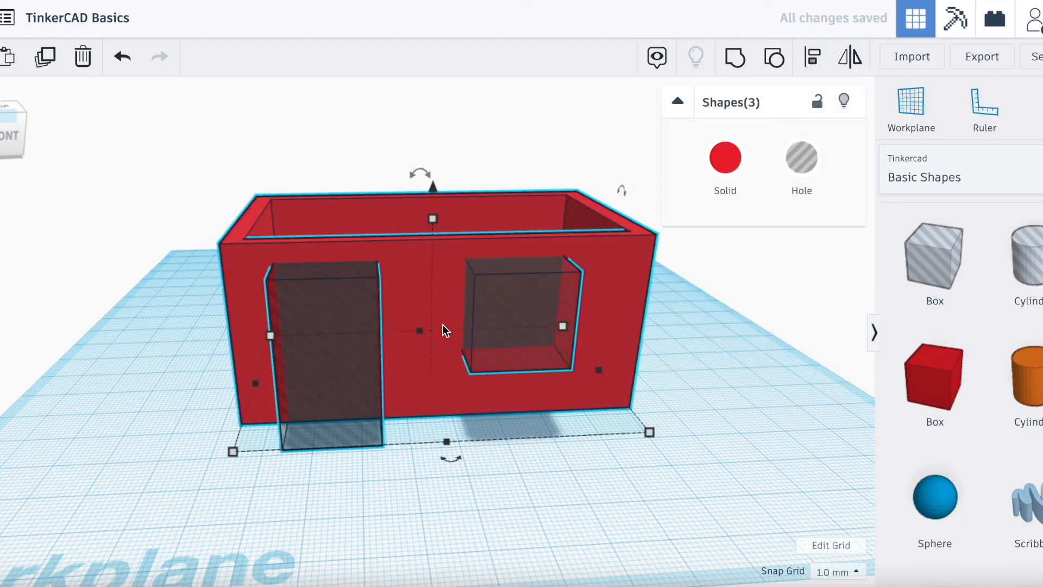
left_click(744, 58)
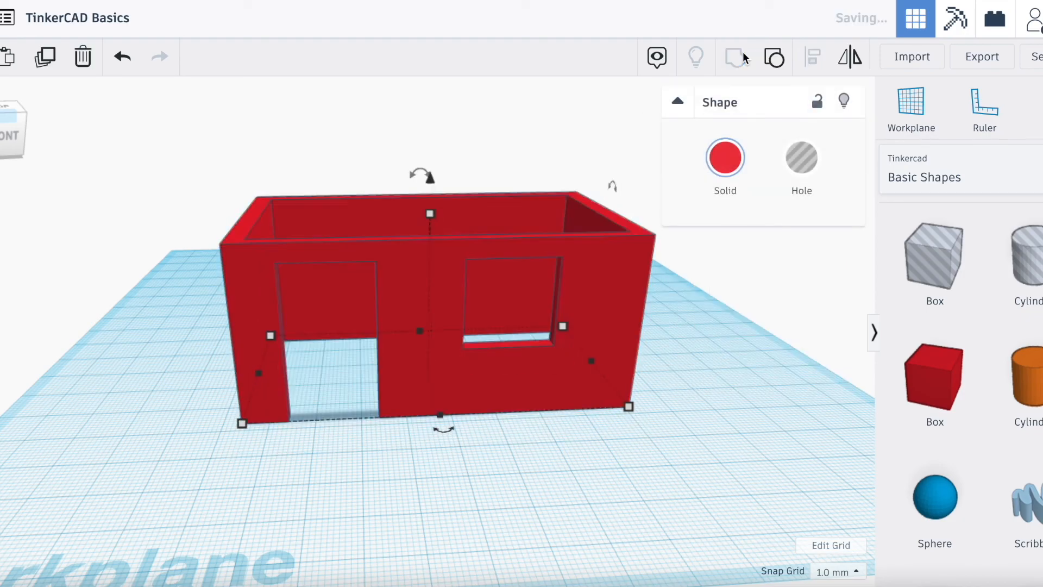
left_click(704, 416)
left_click_drag(0, 154, 97, 133)
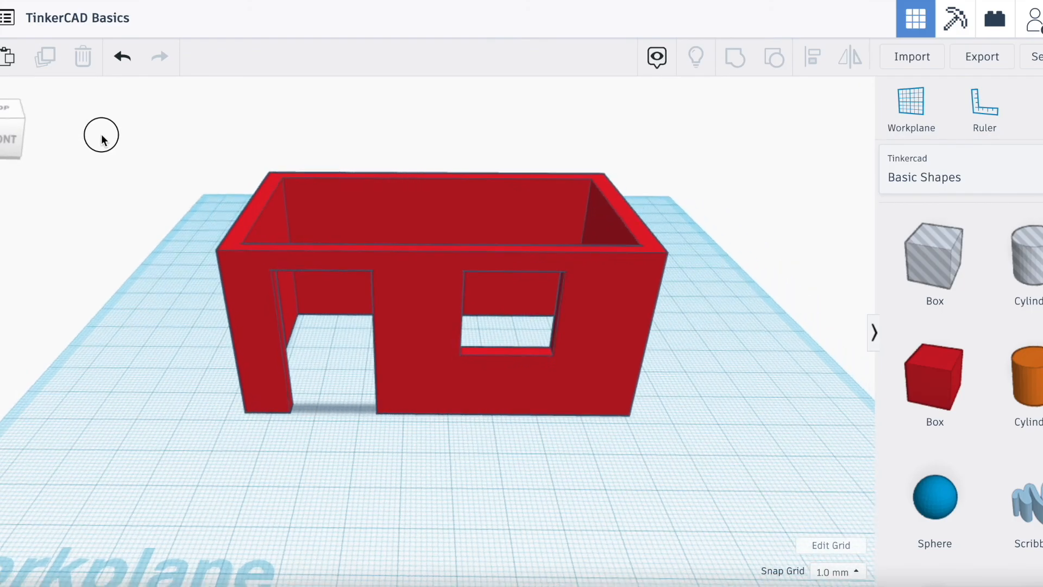
- Place a green Roof shape on the workplane in front of the red house
scroll(482, 275, "down", 3)
scroll(998, 438, "down", 2)
scroll(998, 435, "down", 3)
scroll(969, 397, "up", 2)
left_click_drag(804, 405, 386, 449)
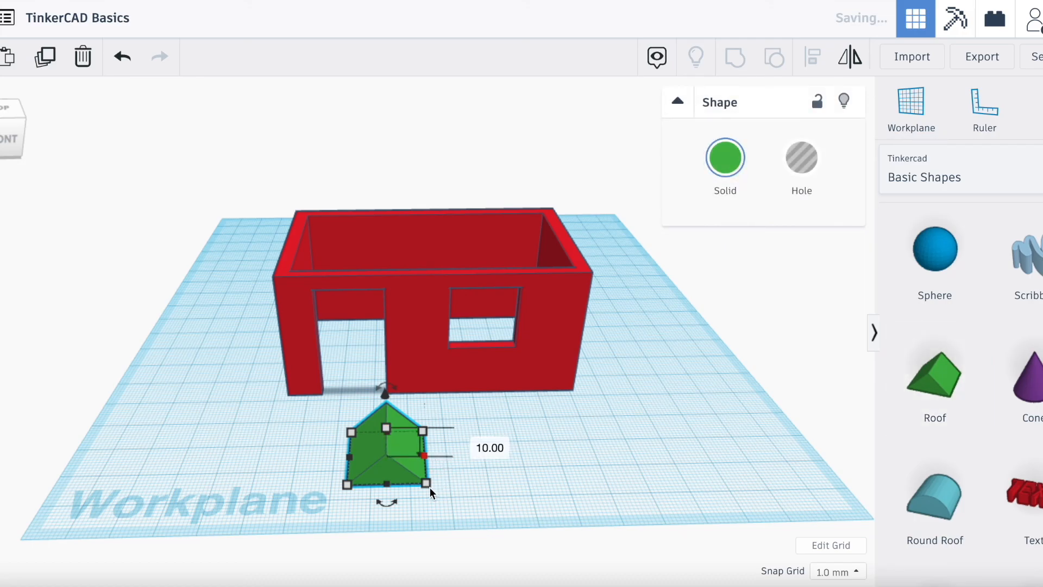
- Enlarge the green roof from its front corner and position it over the house, lifted about 43 mm
left_click_drag(425, 487, 670, 510)
left_click_drag(535, 471, 419, 390)
left_click_drag(403, 341, 419, 197)
- Stretch the roof to cover the whole house, lower it about 2 mm, and pull in its front edge
left_click_drag(10, 126, 42, 110)
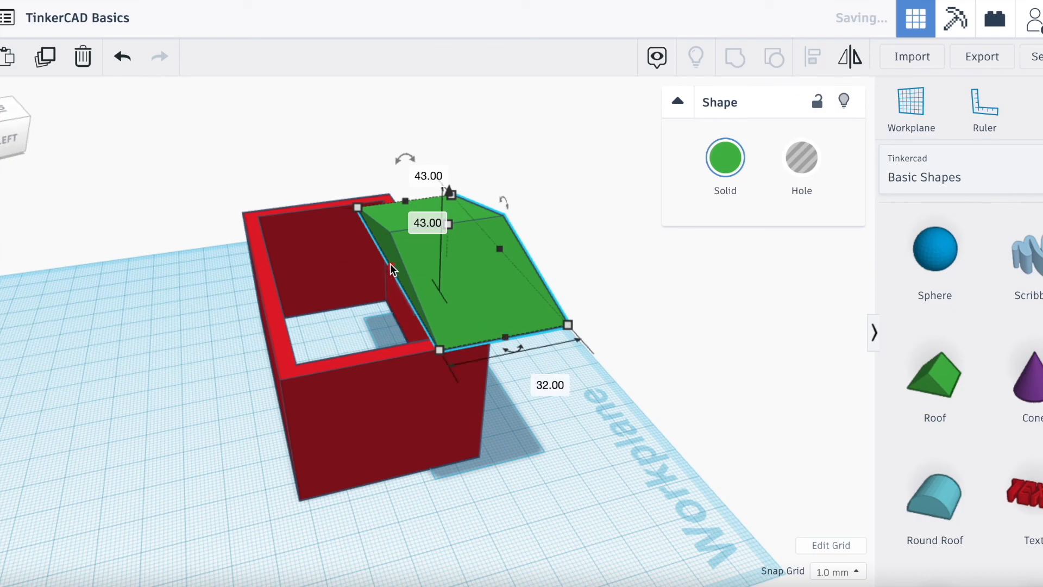
left_click_drag(362, 266, 206, 265)
mouse_move(11, 128)
left_mouse_down()
mouse_move(0, 111)
mouse_move(0, 131)
left_mouse_up()
left_click_drag(552, 239, 603, 243)
mouse_move(449, 173)
left_mouse_down()
mouse_move(438, 168)
mouse_move(438, 178)
left_mouse_up()
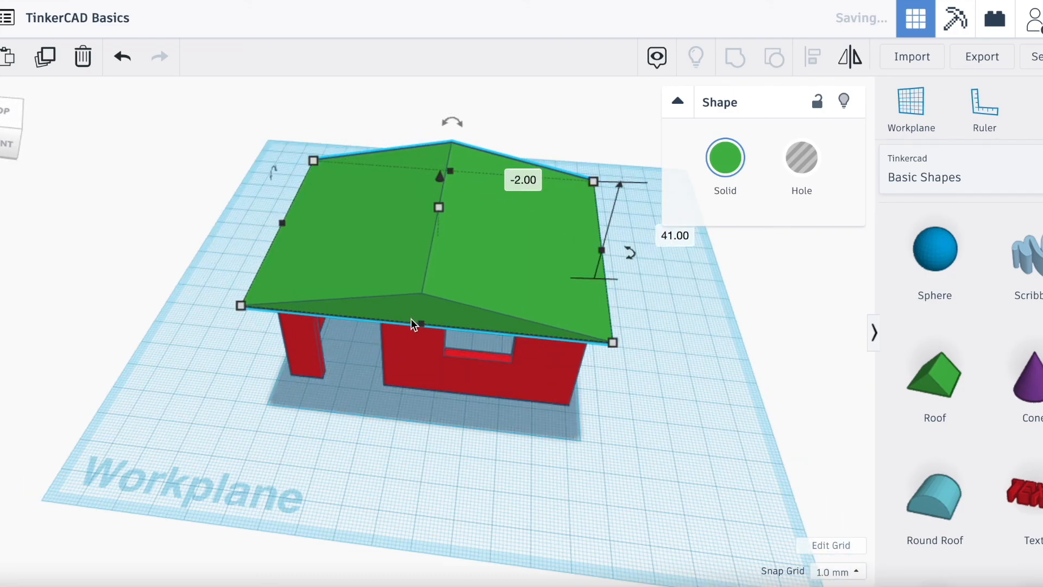
left_click_drag(422, 327, 457, 288)
- Nudge the roof slightly toward the house's front while checking its overhang from the side
left_click(388, 461)
left_click_drag(0, 112, 112, 115)
left_click_drag(31, 127, 3, 126)
left_click(3, 126)
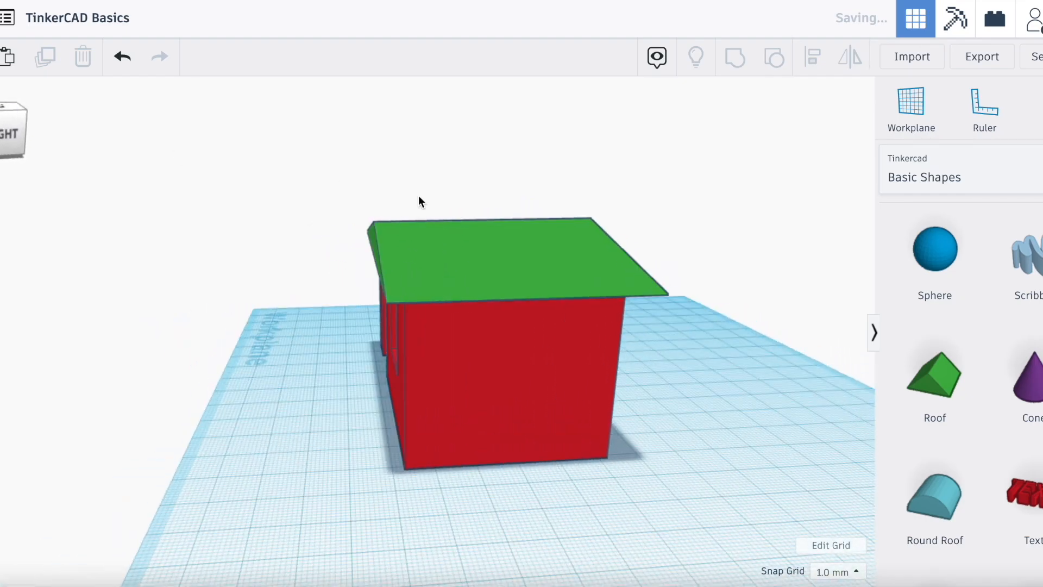
left_click(563, 272)
left_click(194, 504)
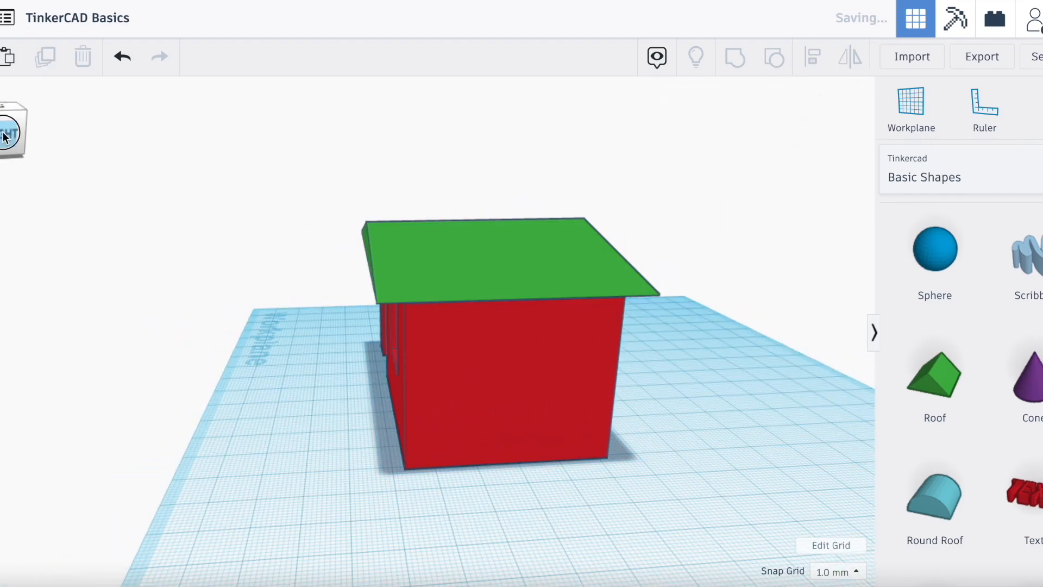
- Select the whole house with its roof and delete it to clear the workplane
left_click(24, 130)
scroll(354, 172, "up", 2)
scroll(337, 182, "down", 3)
left_click_drag(316, 190, 638, 479)
key("Delete")
left_click_drag(15, 129, 150, 136)
scroll(302, 293, "up", 2)
scroll(301, 294, "down", 5)
scroll(323, 266, "up", 3)
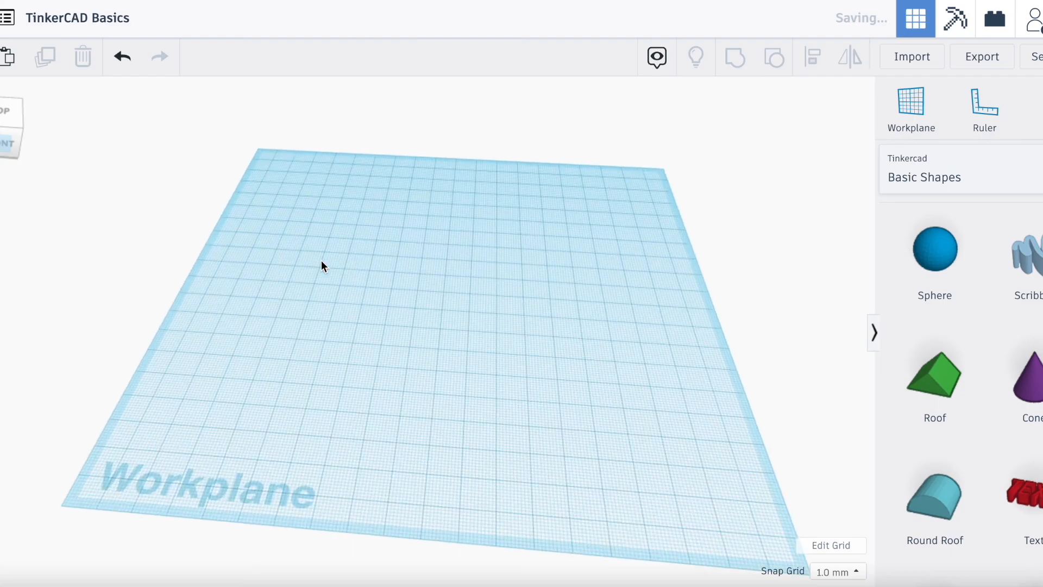
left_click_drag(0, 138, 2, 135)
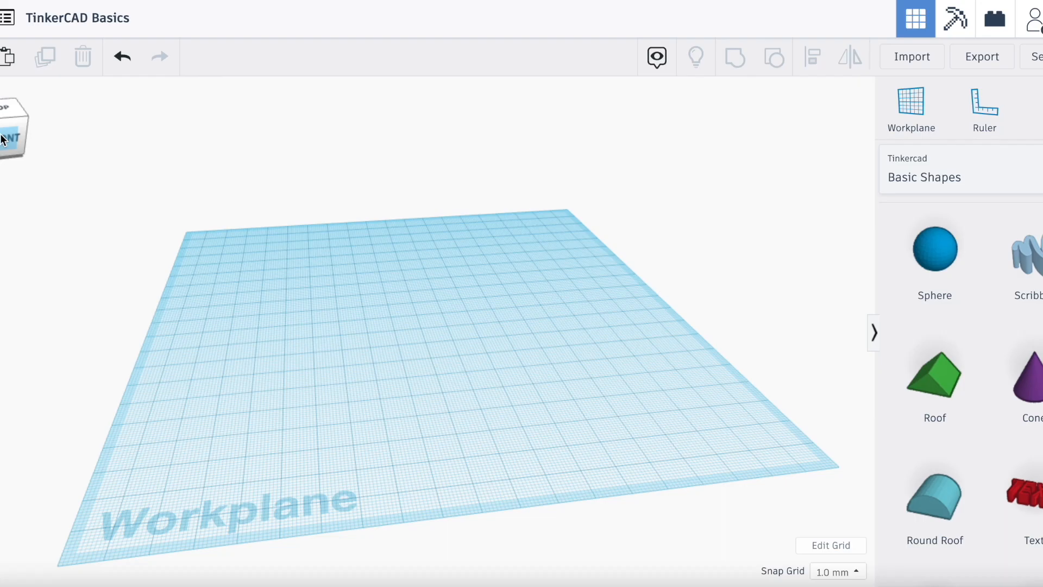
left_click(1, 139)
left_click_drag(3, 109, 5, 136)
left_click(1, 125)
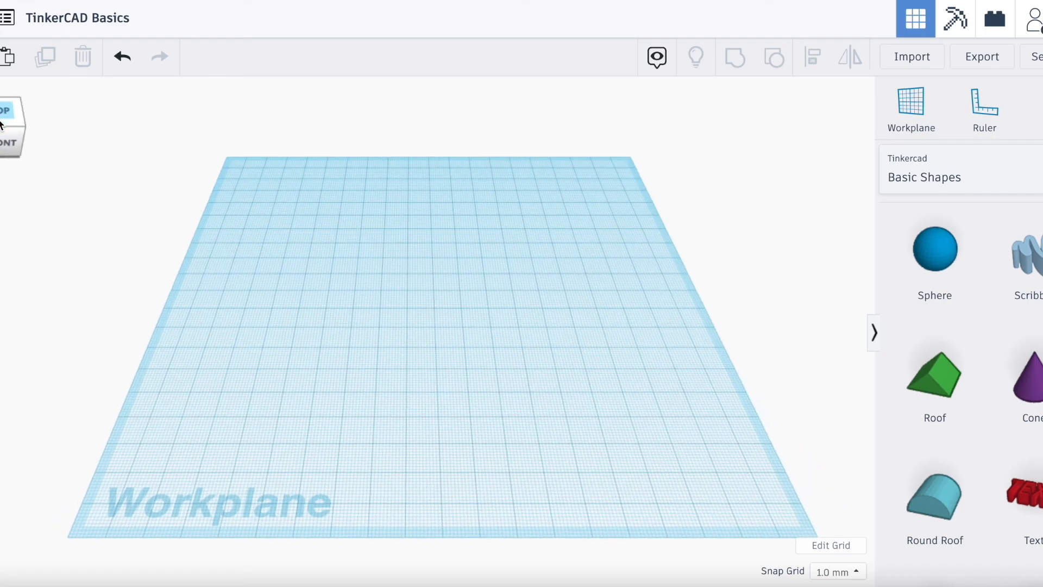